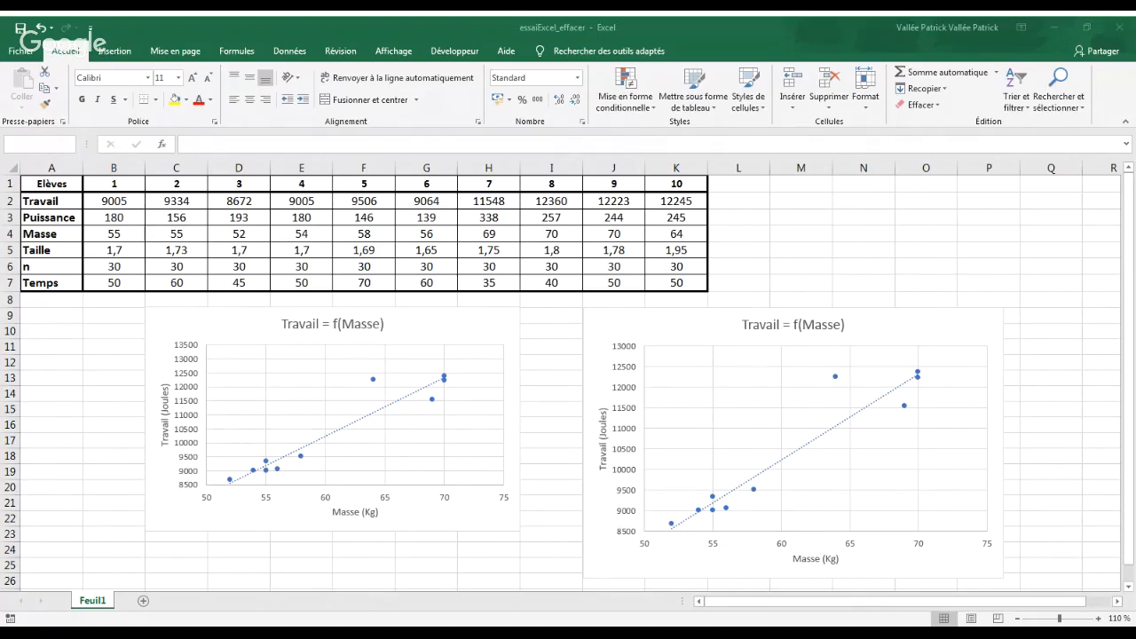
Delete the smaller Travail = f(Masse) chart below columns B to G.
{"action": "left_click", "coordinate": [1051, 362]}
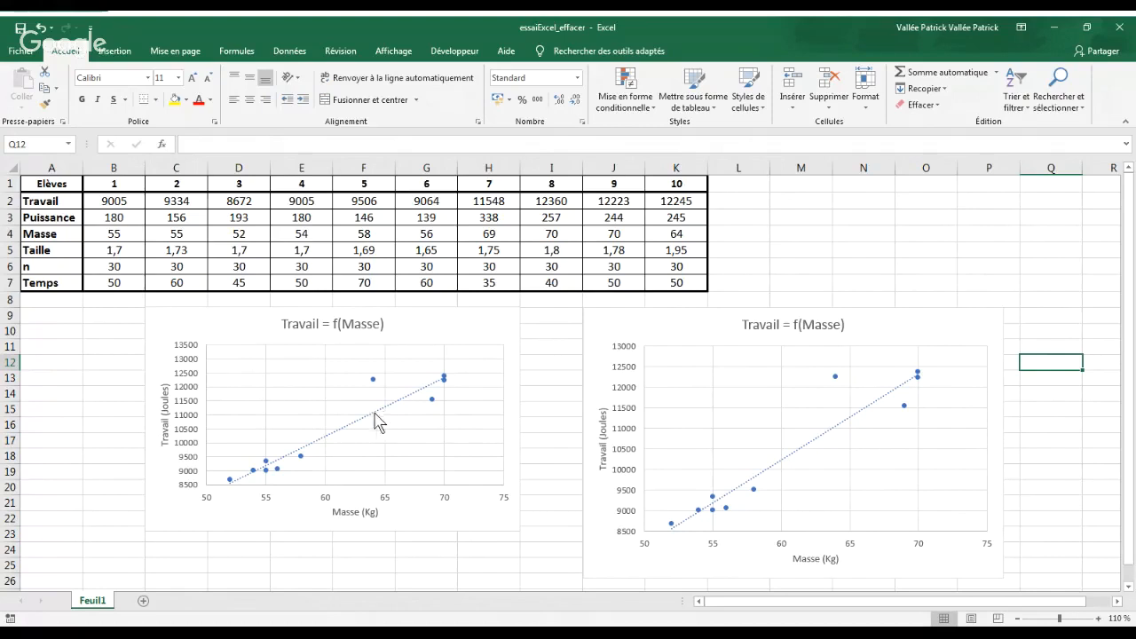
{"action": "left_click", "coordinate": [262, 321]}
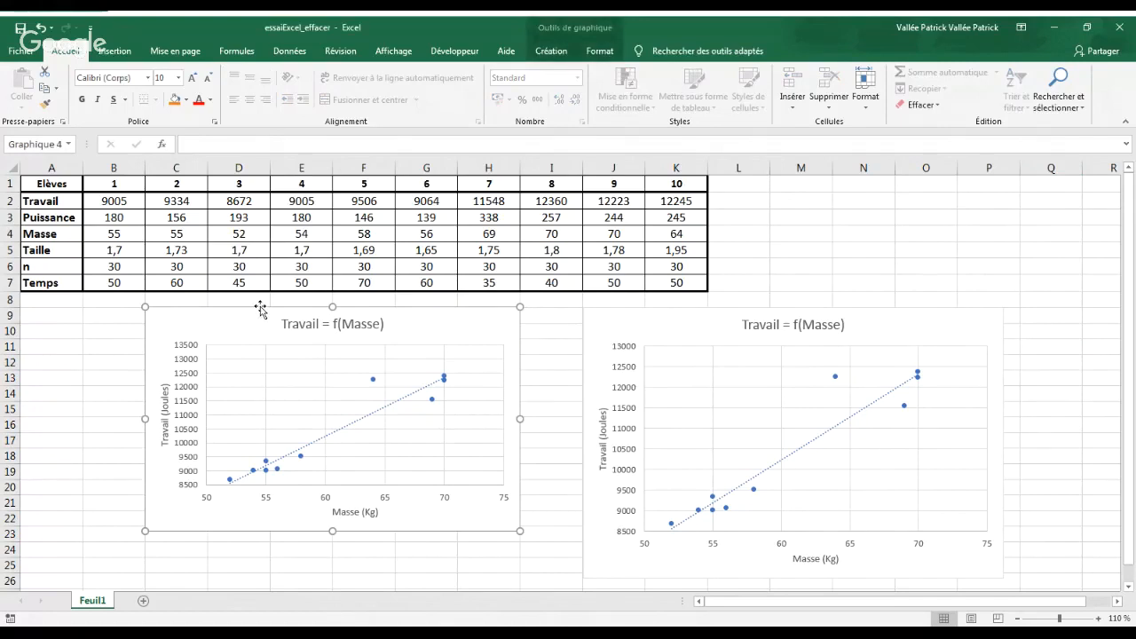
{"action": "key", "text": "Delete"}
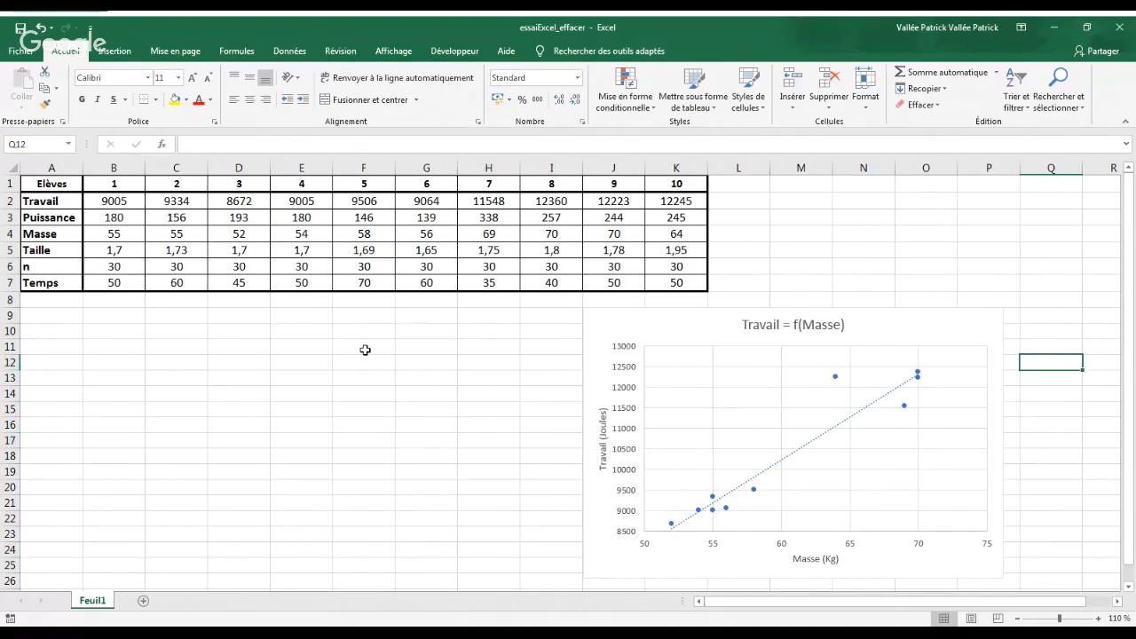
{"action": "left_click", "coordinate": [111, 202]}
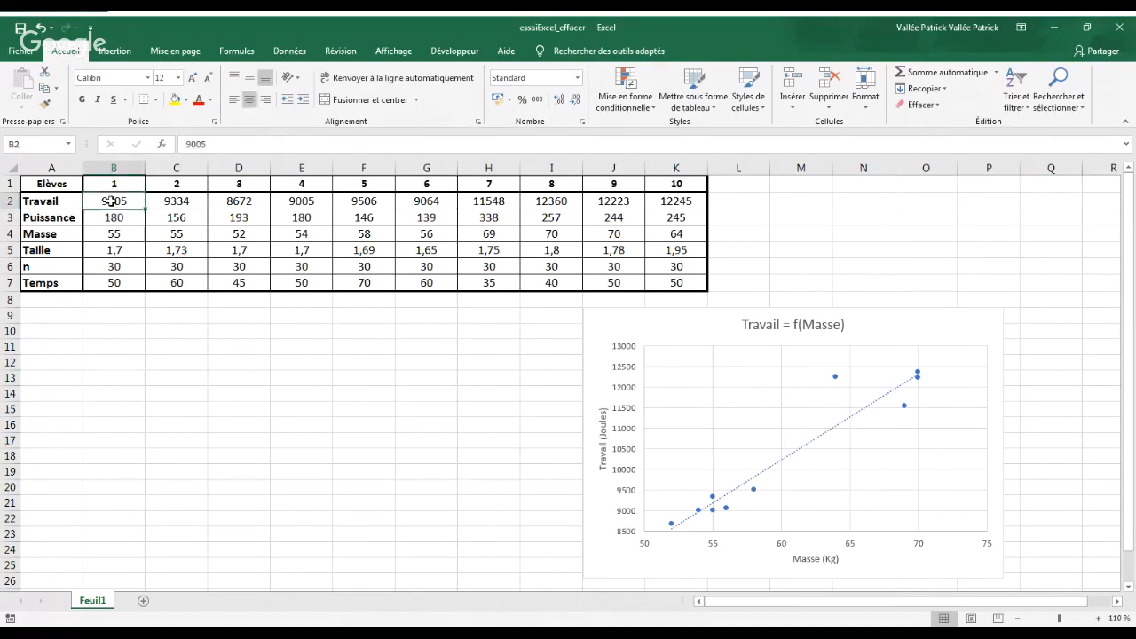
{"action": "key", "text": "shift+Right"}
{"action": "key", "text": "shift+Right"}
{"action": "key", "text": "shift+Right"}
{"action": "key", "text": "shift+Right"}
{"action": "key", "text": "shift+Right"}
{"action": "key", "text": "shift+Right"}
{"action": "key", "text": "shift+Right"}
{"action": "key", "text": "shift+Right"}
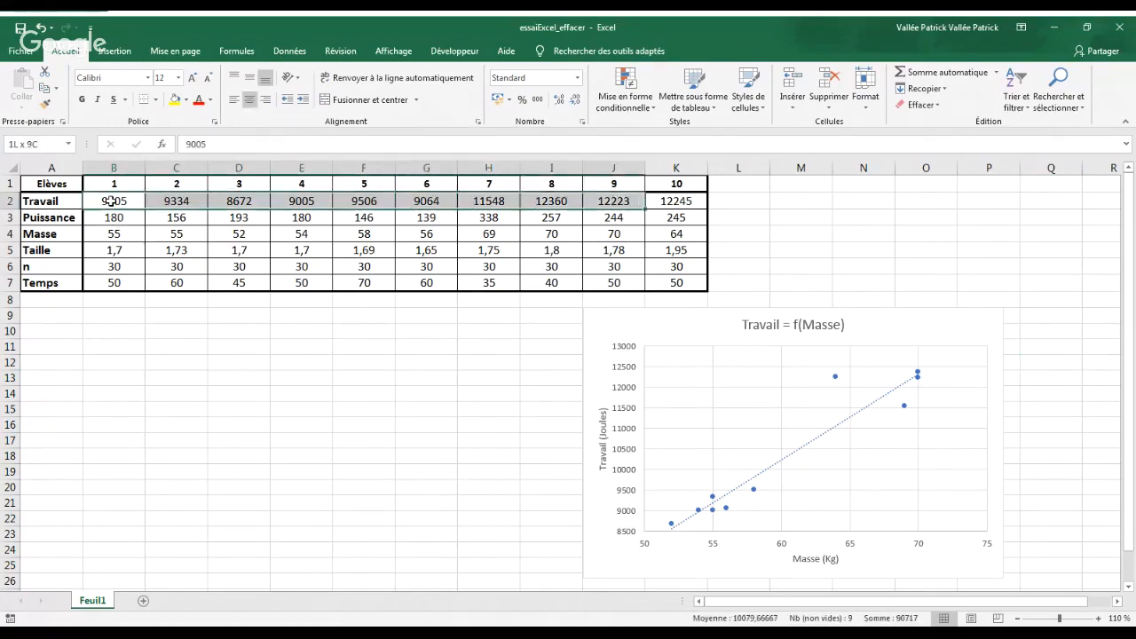
{"action": "key", "text": "shift+Right"}
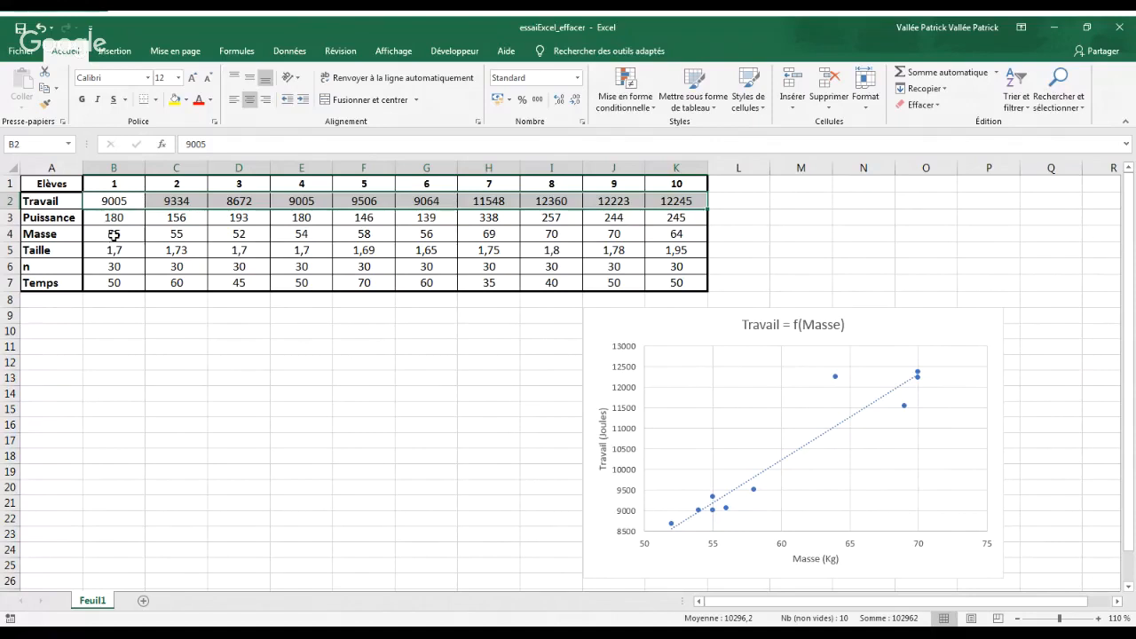
{"action": "left_click", "coordinate": [113, 234]}
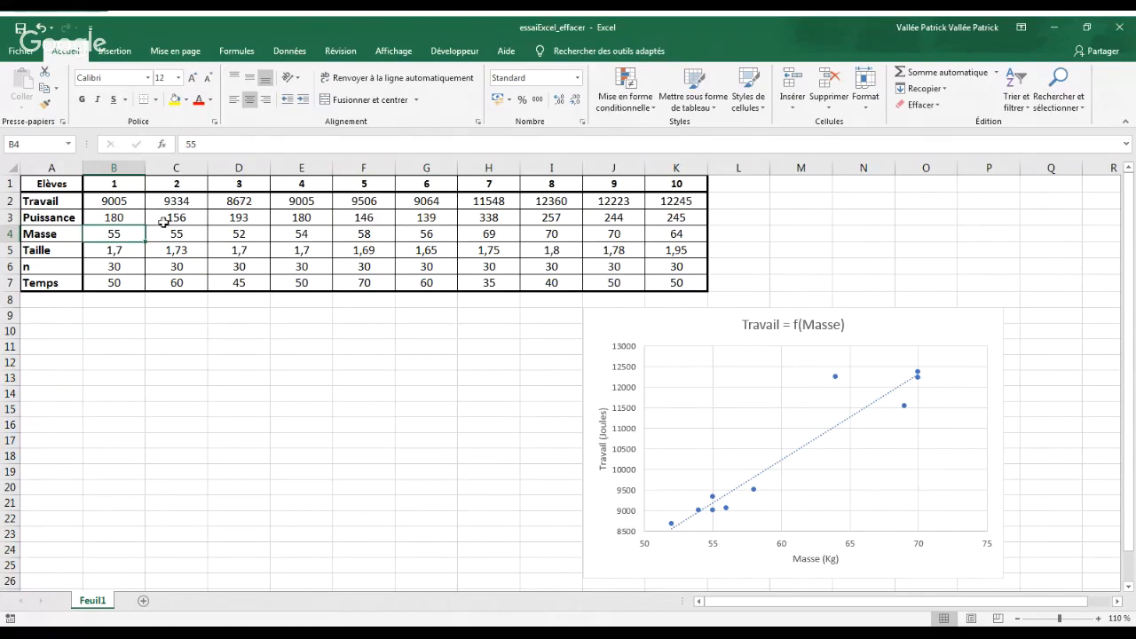
Select the Travail values B2:K2 together with the Masse values B4:K4.
{"action": "left_click", "coordinate": [127, 200]}
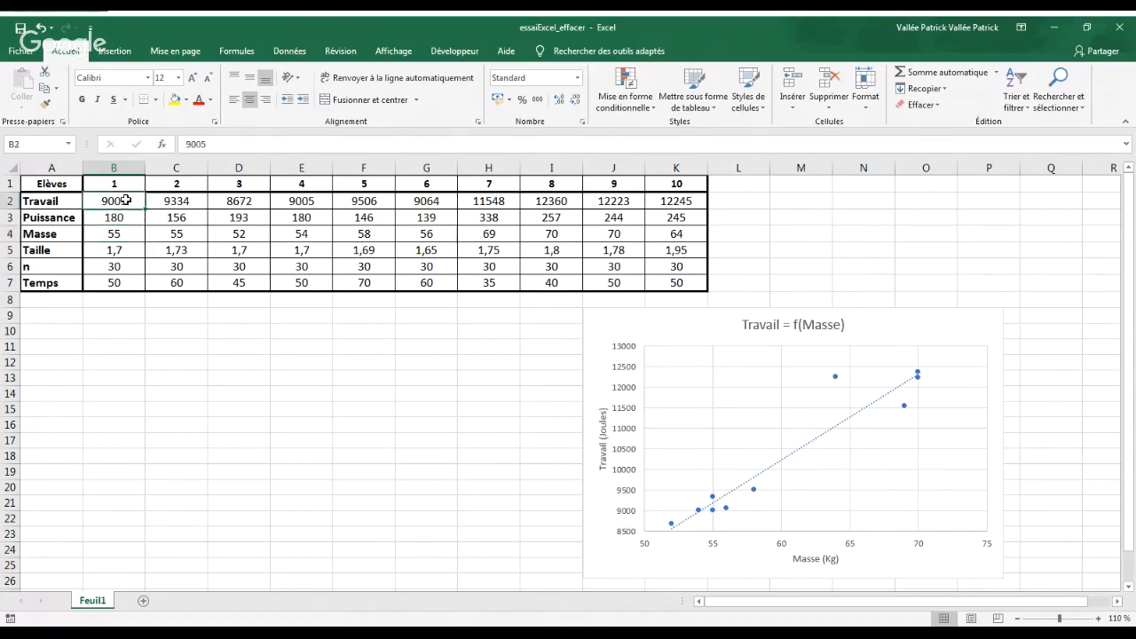
{"action": "key", "text": "shift+Right"}
{"action": "key", "text": "shift+Right"}
{"action": "key", "text": "shift+Right"}
{"action": "key", "text": "shift+Right"}
{"action": "key", "text": "shift+Right"}
{"action": "key", "text": "shift+Right"}
{"action": "key", "text": "shift+Right"}
{"action": "key", "text": "shift+Right"}
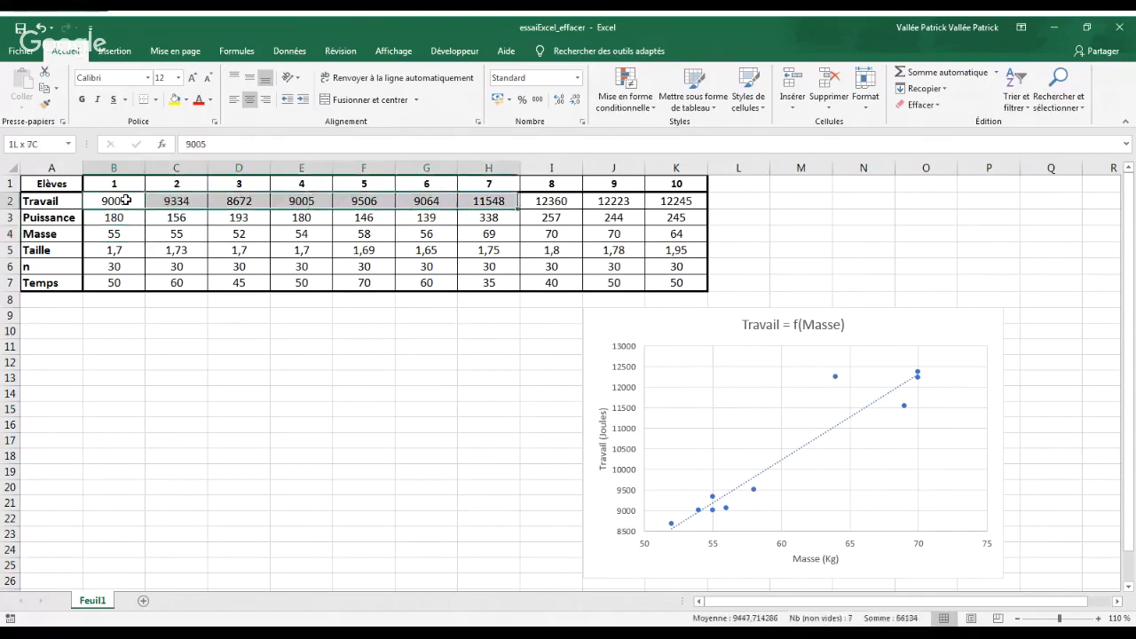
{"action": "key", "text": "shift+Right"}
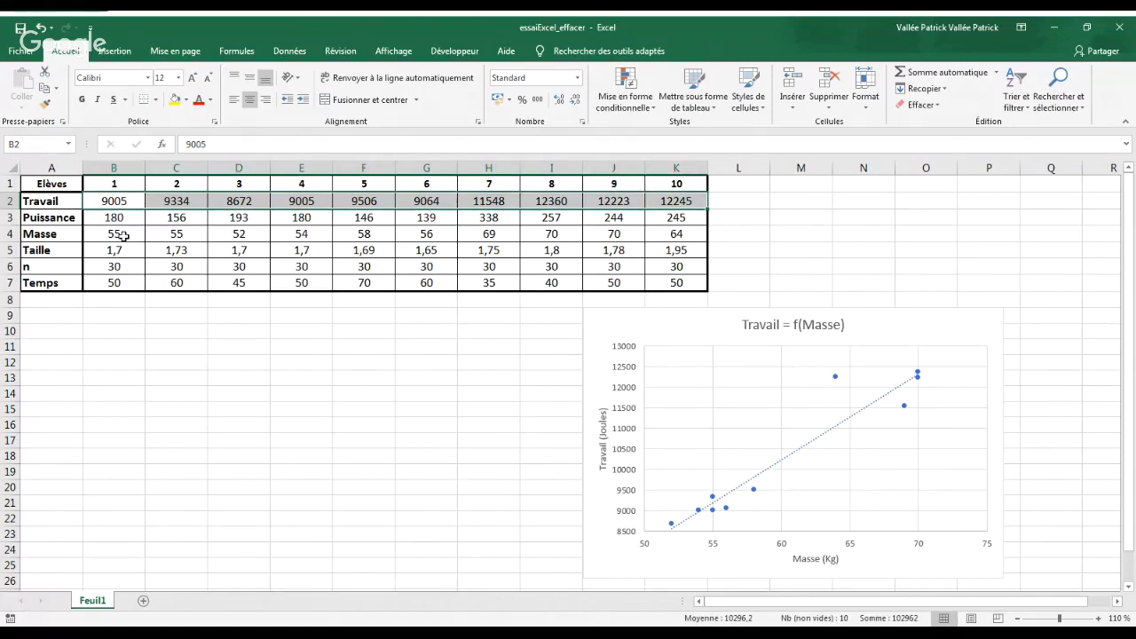
{"action": "left_click", "coordinate": [123, 235], "text": "ctrl"}
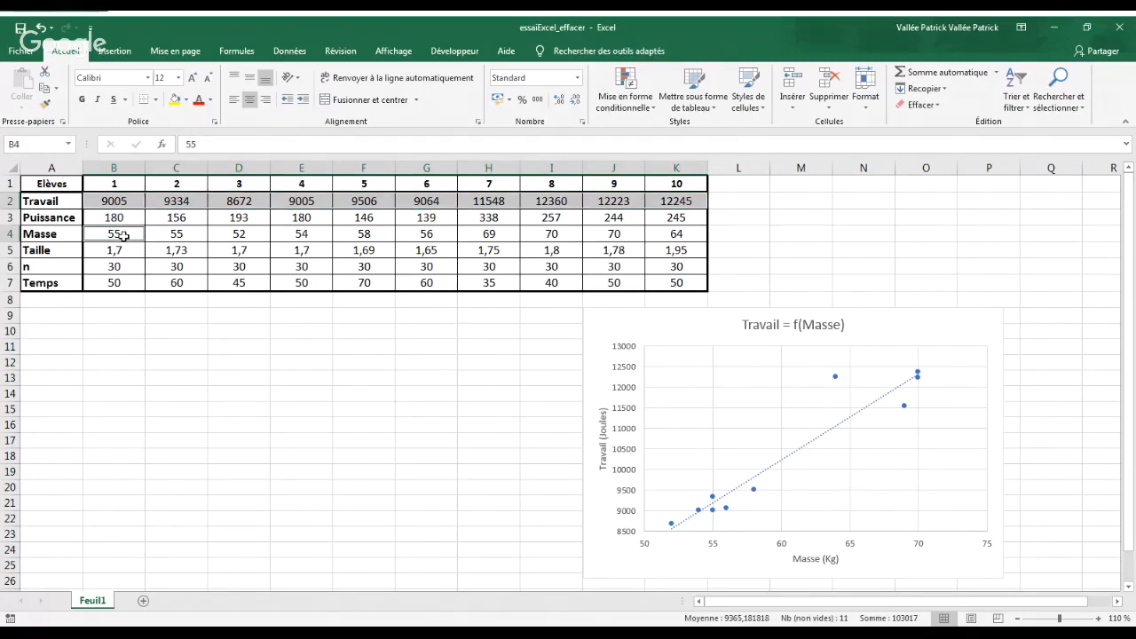
{"action": "key", "text": "ctrl+shift+Right"}
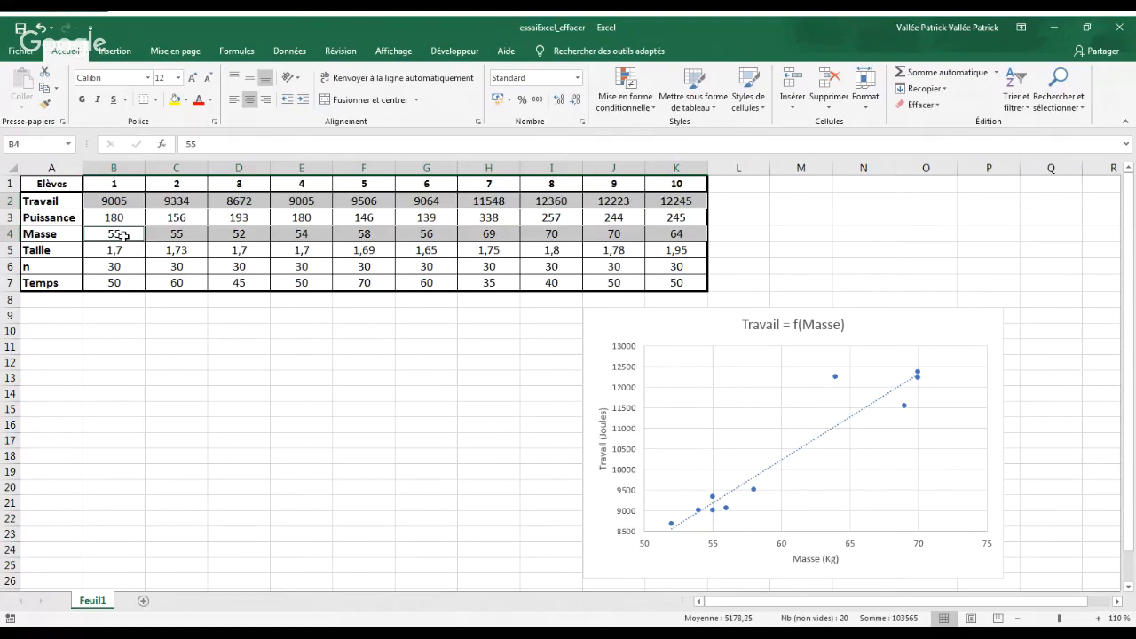
Insert a markers-only scatter chart from the selected values and place it below the table, beside the existing chart.
{"action": "left_click", "coordinate": [115, 52]}
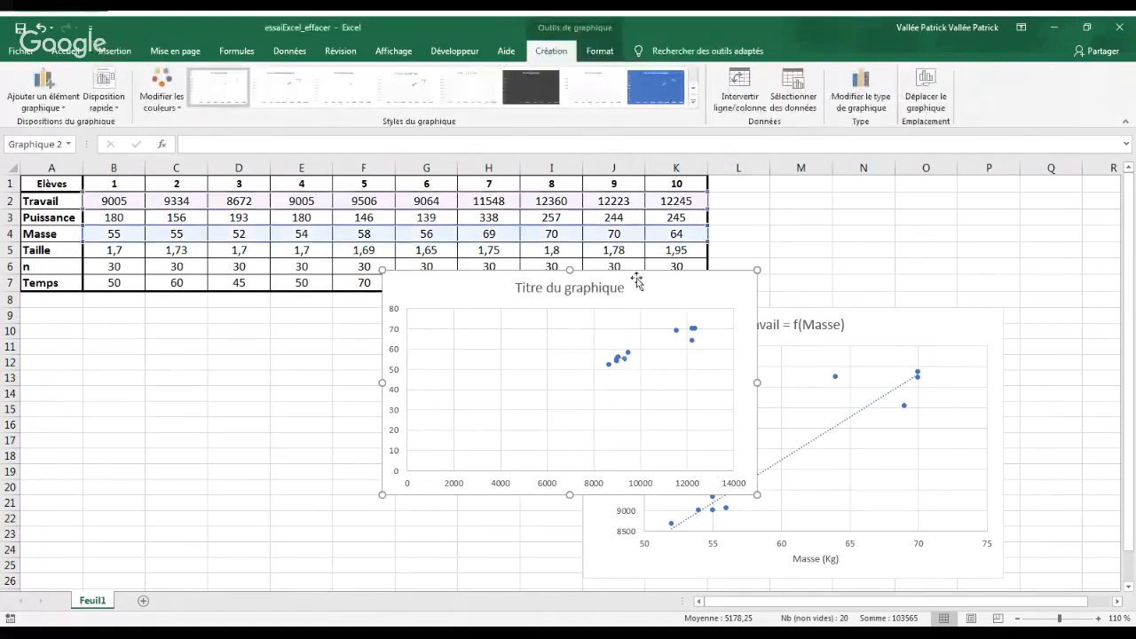
{"action": "left_click_drag", "start_coordinate": [637, 272], "coordinate": [400, 307]}
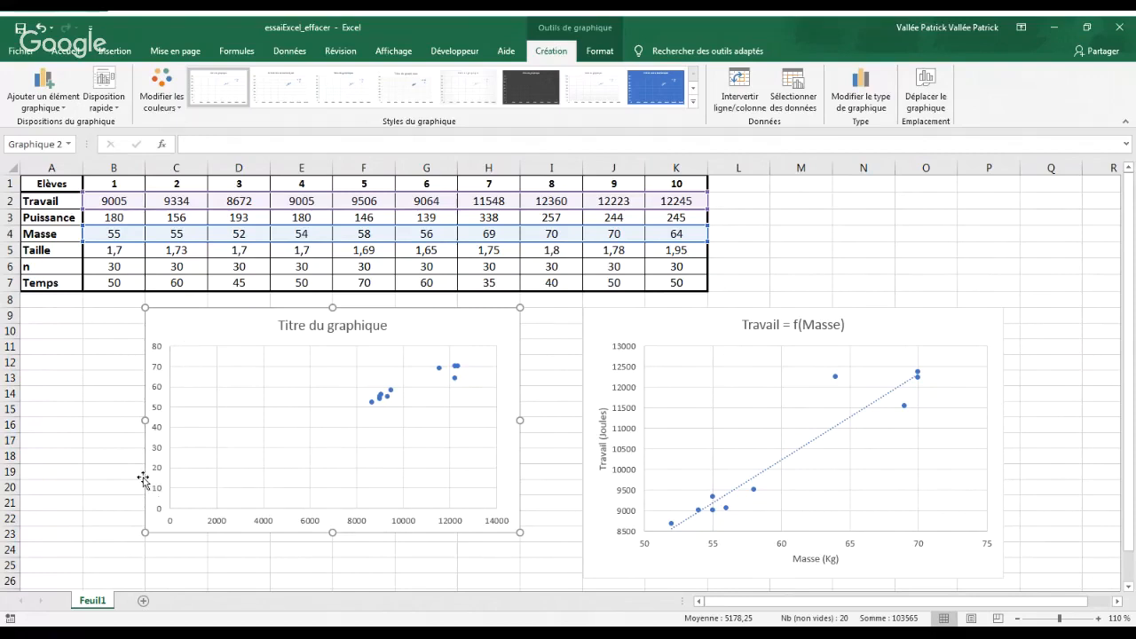
{"action": "left_click", "coordinate": [106, 441]}
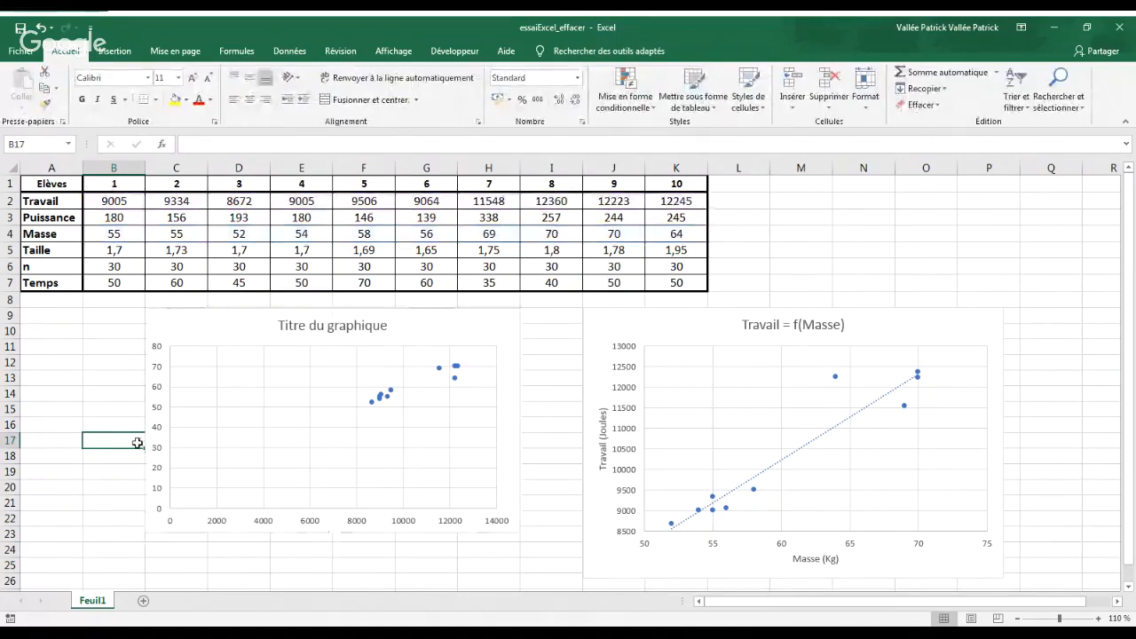
{"action": "left_click", "coordinate": [146, 444]}
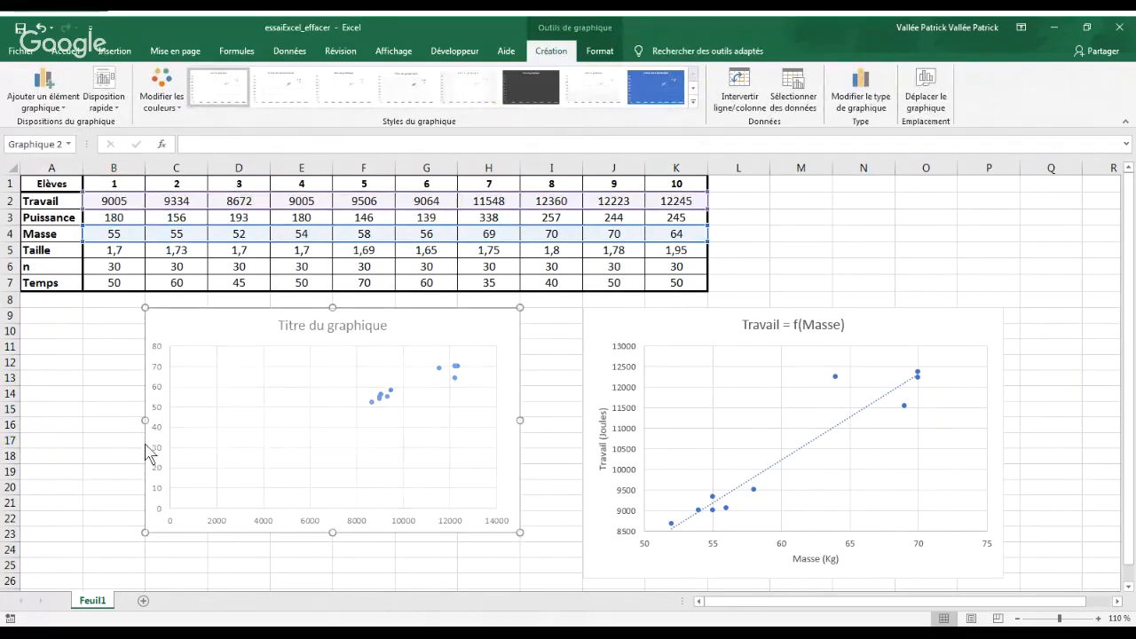
{"action": "left_click", "coordinate": [118, 442]}
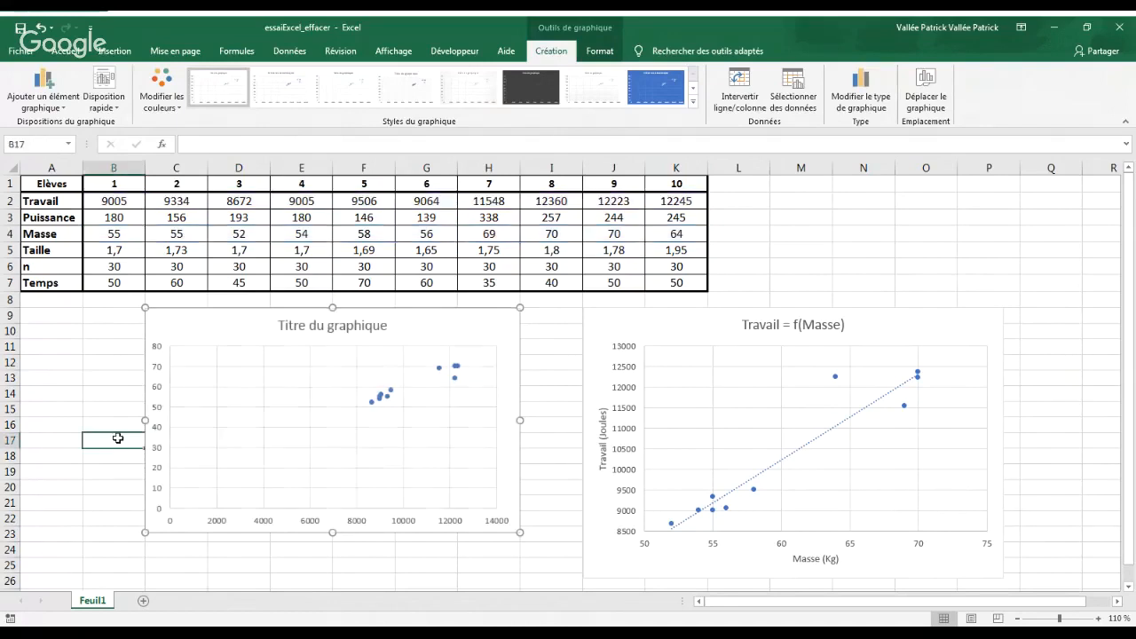
Open the new chart's data series for editing and clear the Masse range from its Y values.
{"action": "left_click", "coordinate": [144, 414]}
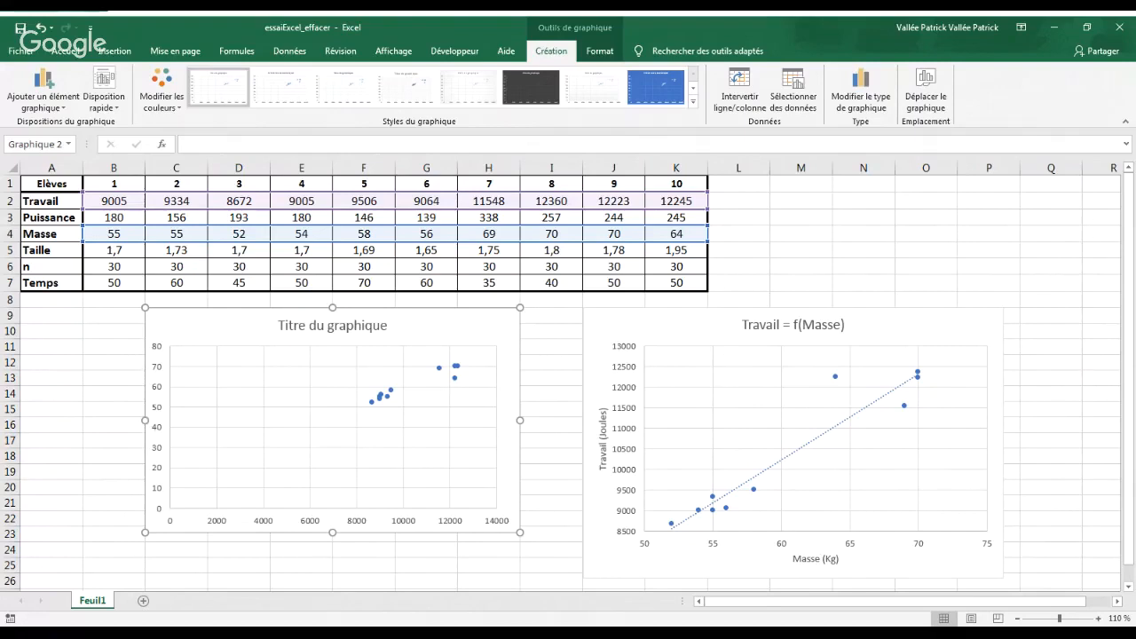
{"action": "left_click", "coordinate": [205, 248]}
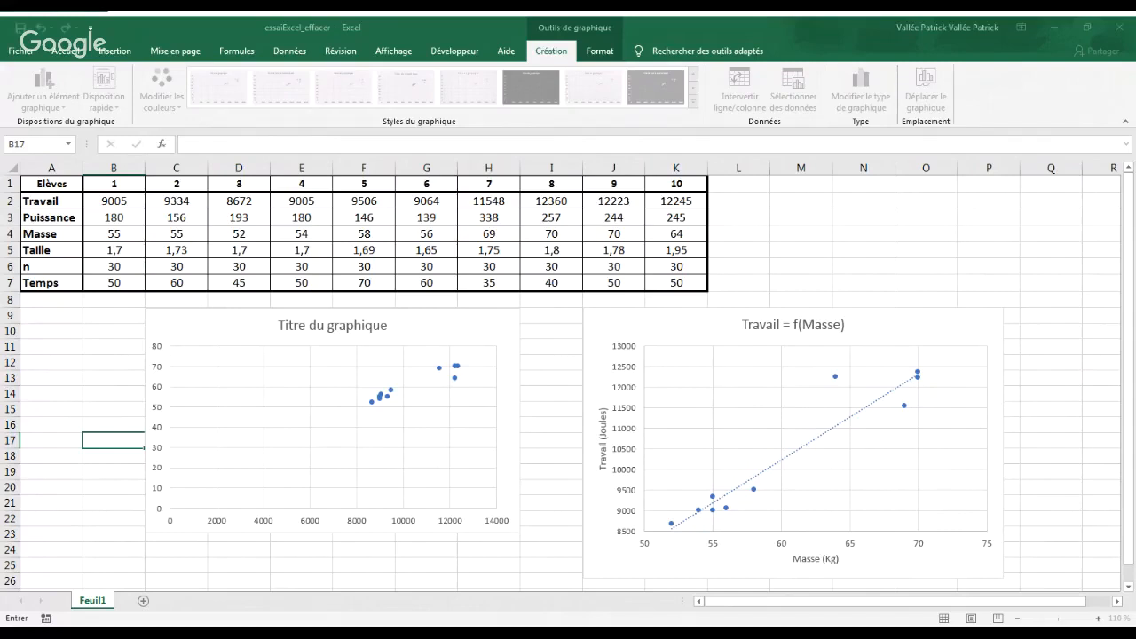
{"action": "left_click_drag", "start_coordinate": [114, 235], "coordinate": [676, 234]}
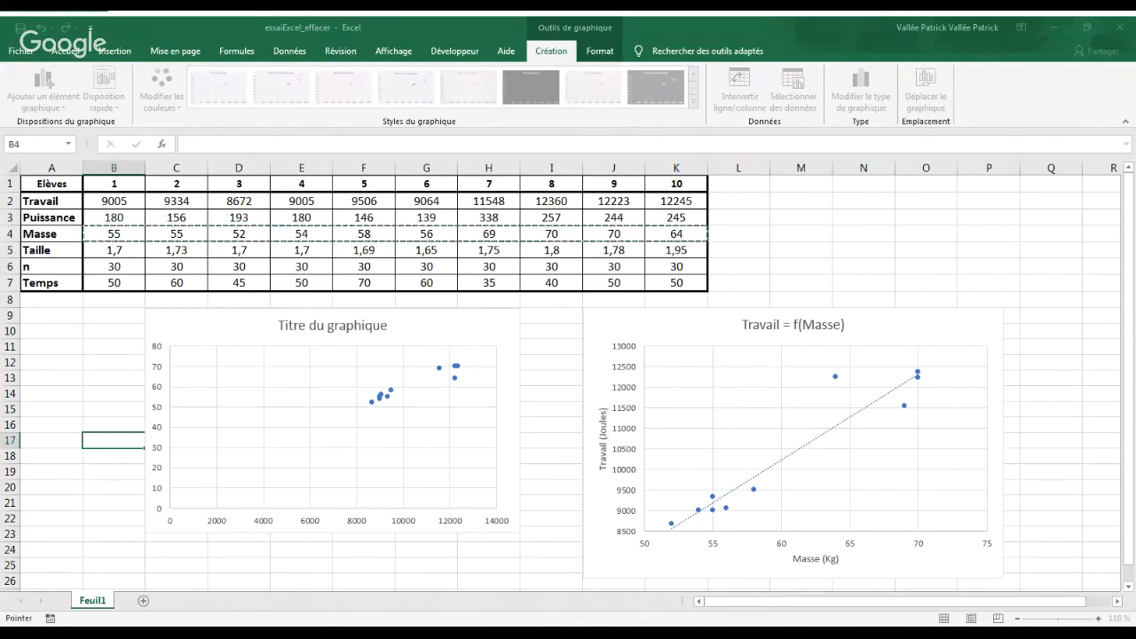
{"action": "key", "text": "BackSpace"}
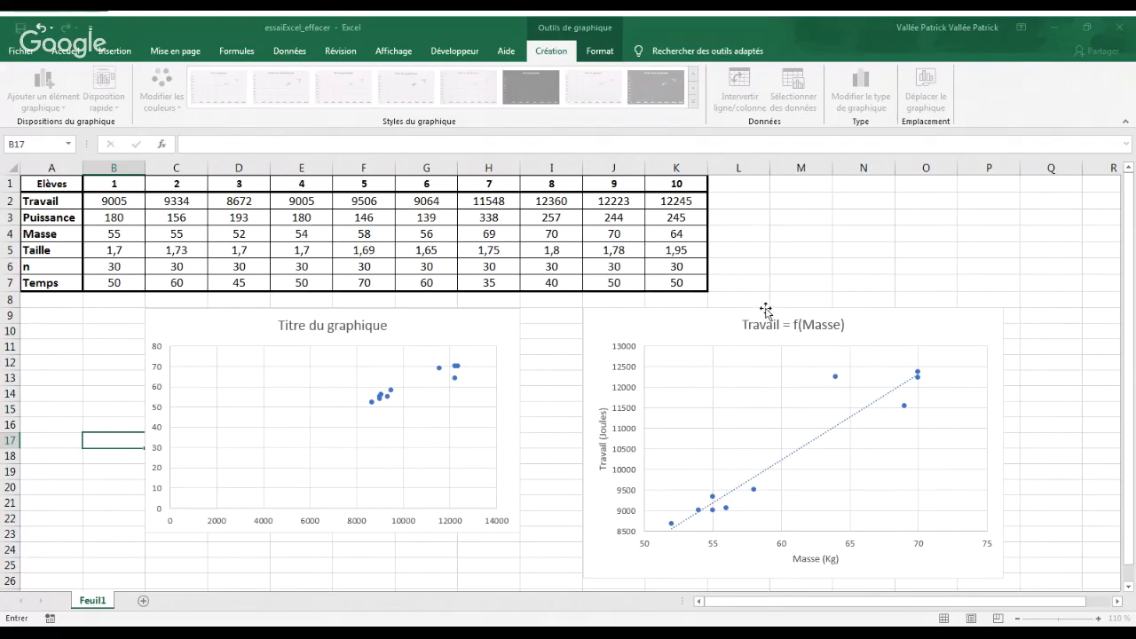
{"action": "left_click", "coordinate": [102, 201]}
{"action": "left_click_drag", "start_coordinate": [102, 202], "coordinate": [661, 222]}
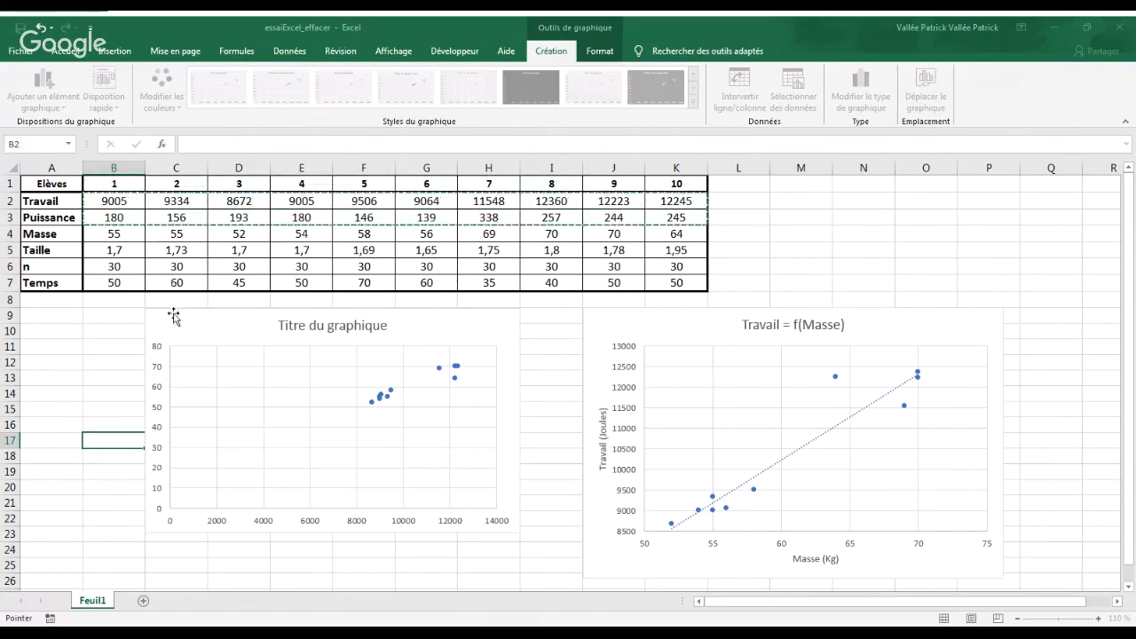
{"action": "left_click", "coordinate": [117, 328]}
{"action": "key", "text": "ctrl+c"}
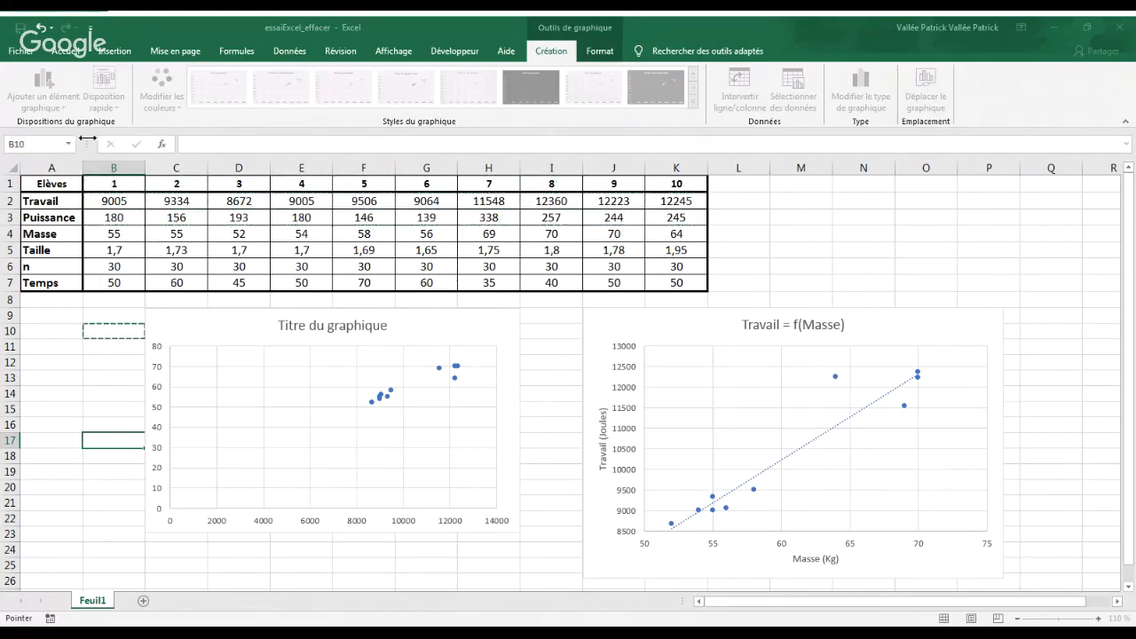
Set the series' Y values to the Travail range B2:K2.
{"action": "left_click_drag", "start_coordinate": [112, 203], "coordinate": [176, 197]}
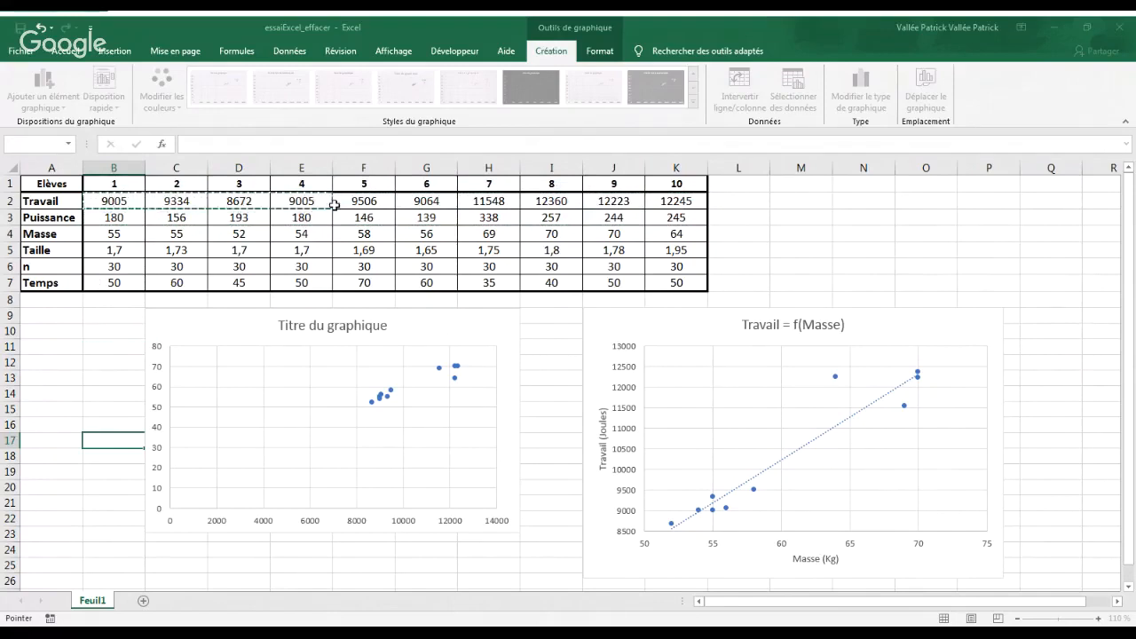
{"action": "left_click_drag", "start_coordinate": [616, 213], "coordinate": [676, 203]}
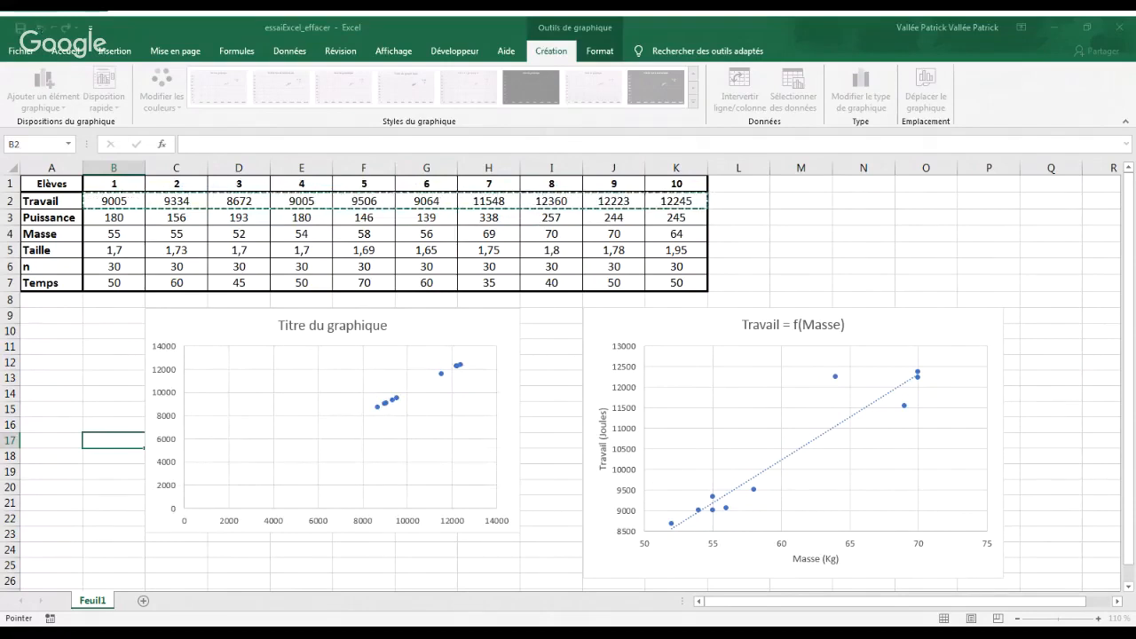
Set the series' X values to the Masse range B4:K4 and name the series "Travail = f(Masse)".
{"action": "key", "text": "BackSpace"}
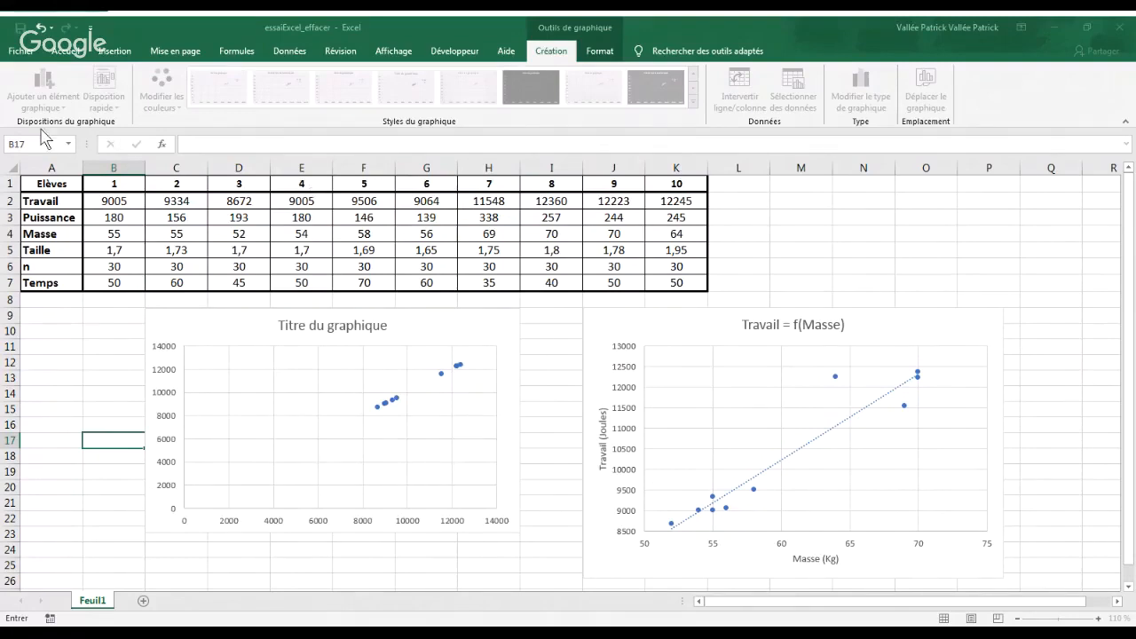
{"action": "left_click", "coordinate": [105, 238]}
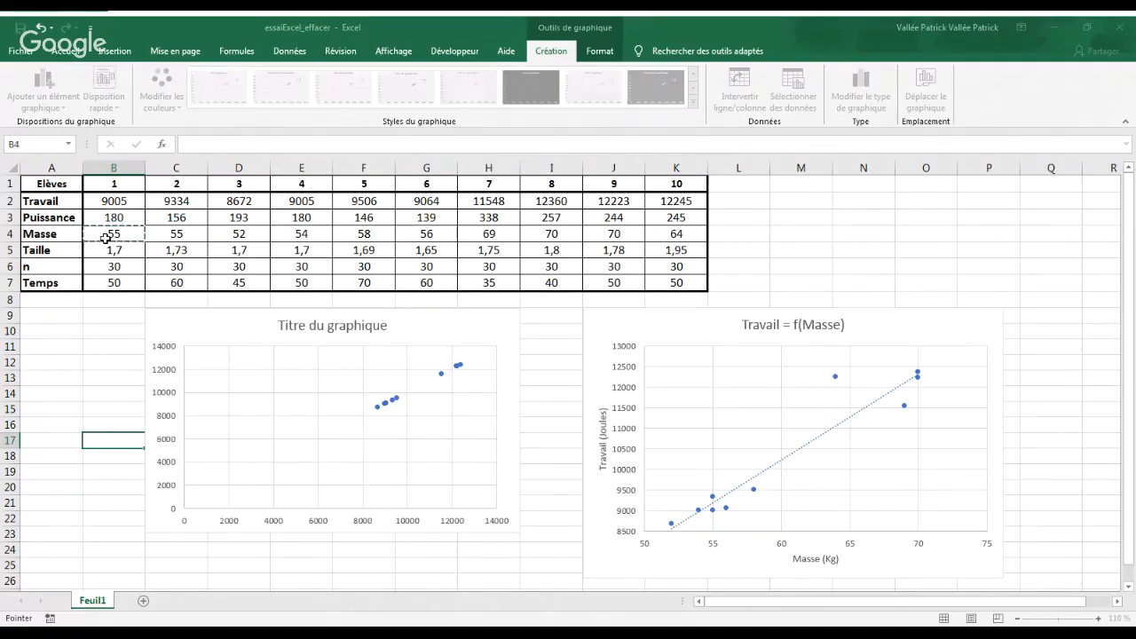
{"action": "left_click_drag", "start_coordinate": [109, 233], "coordinate": [193, 233]}
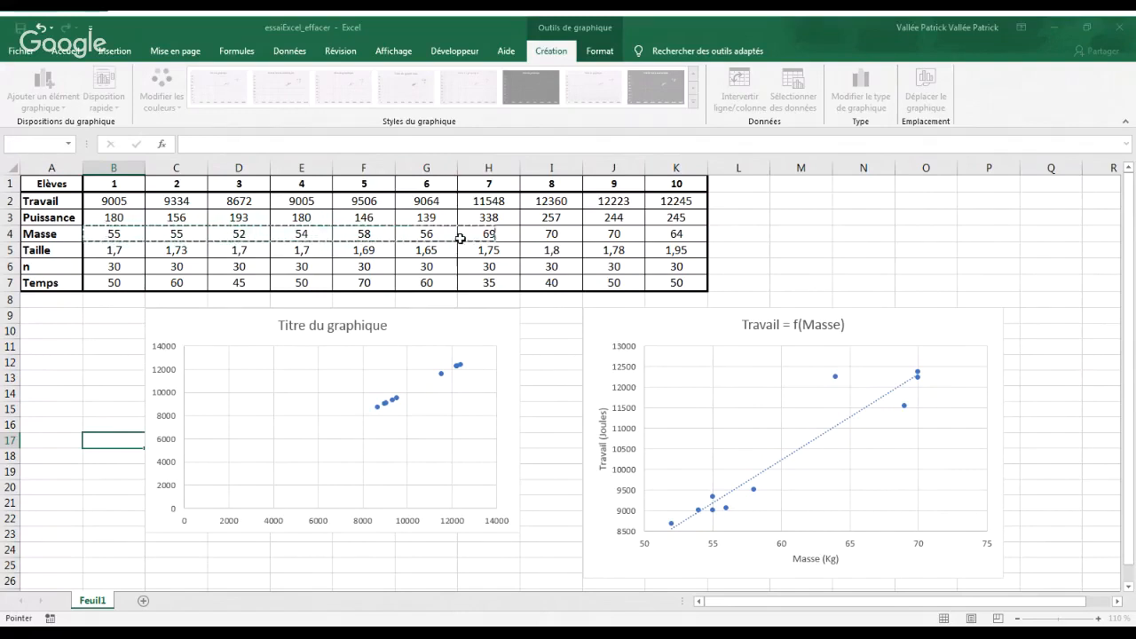
{"action": "left_click_drag", "start_coordinate": [460, 238], "coordinate": [654, 240]}
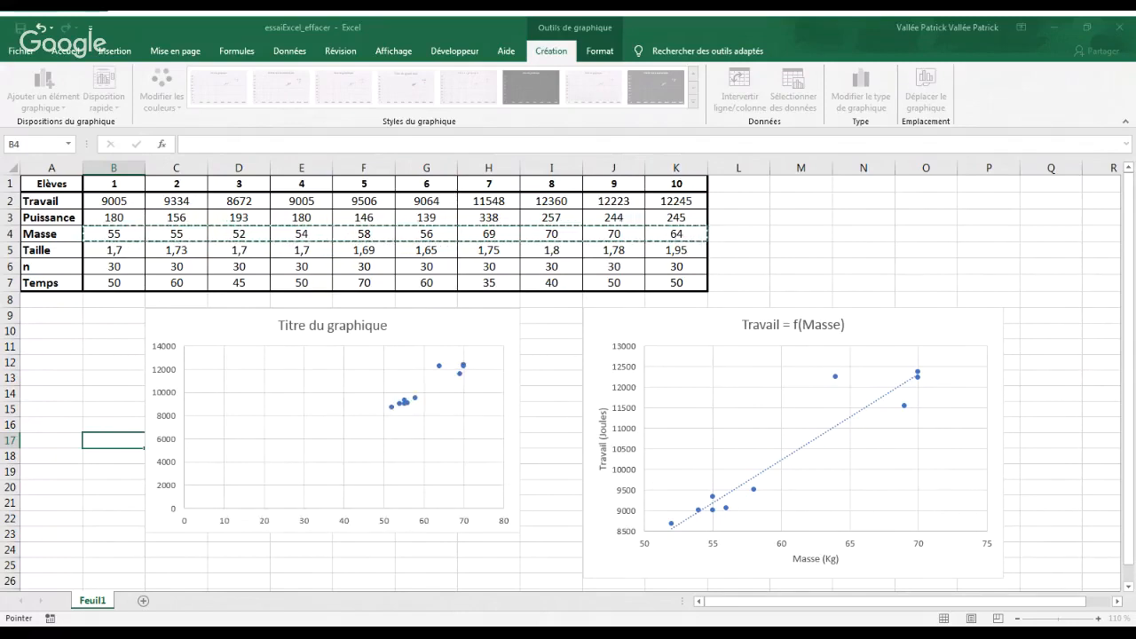
{"action": "key", "text": "Return"}
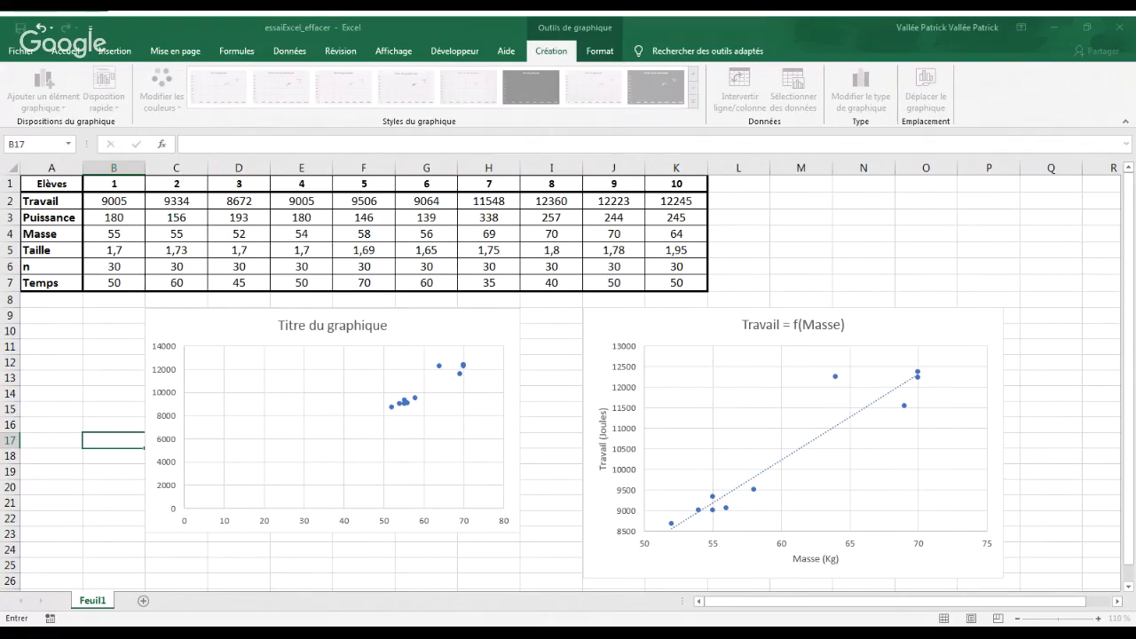
{"action": "key", "text": "Return"}
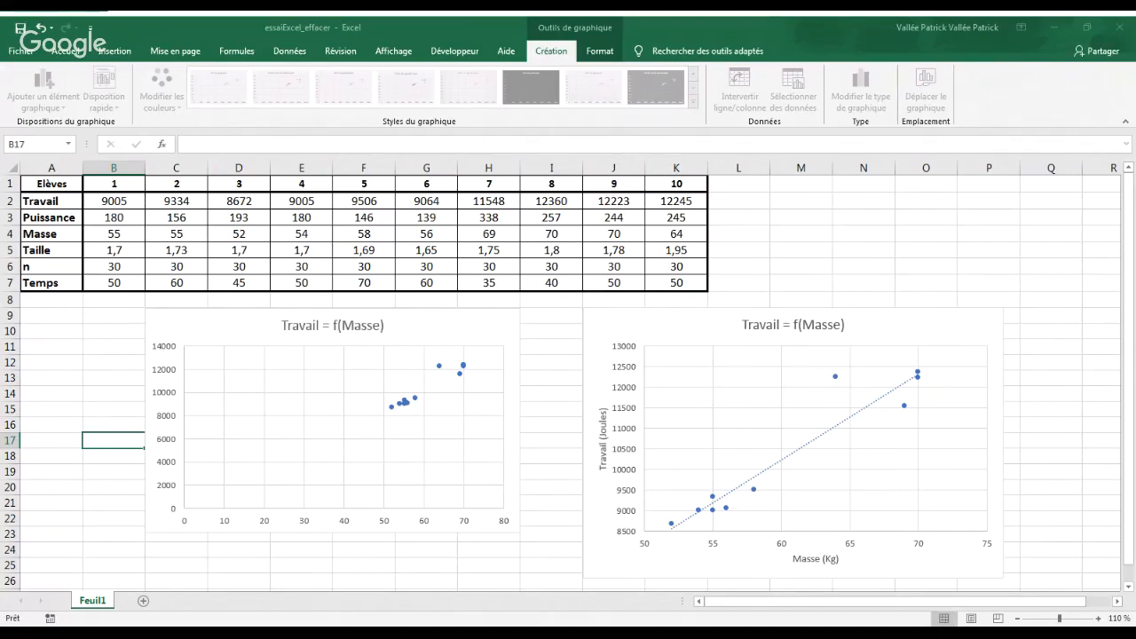
Add a vertical axis title reading "Travail (Joules)" to the new scatter chart beside column B.
{"action": "left_click", "coordinate": [229, 401]}
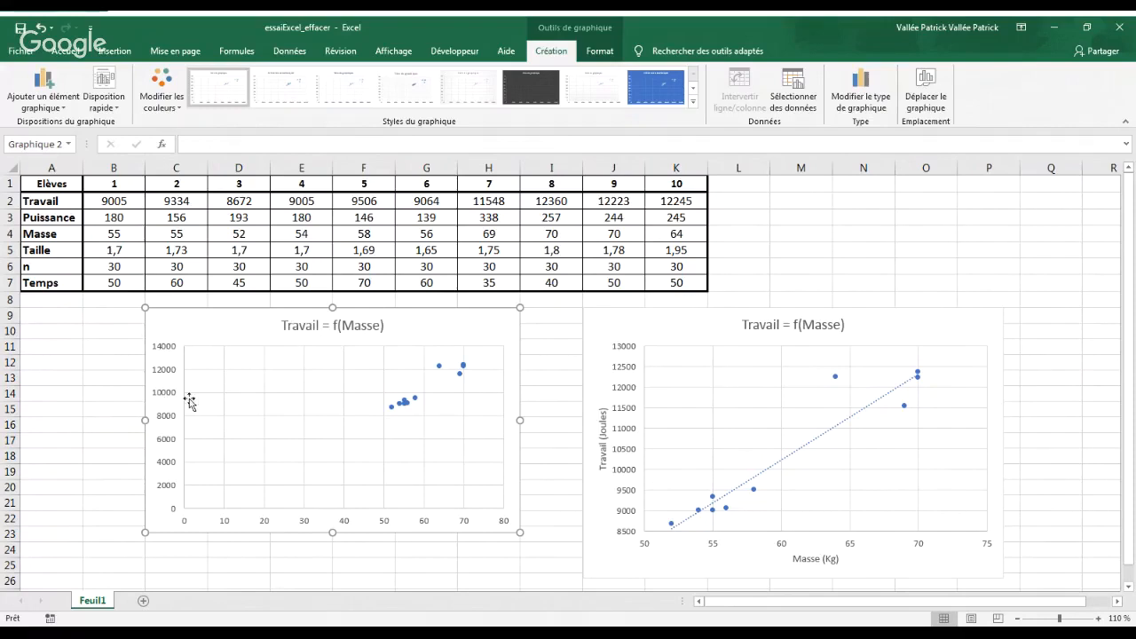
{"action": "left_click", "coordinate": [165, 424]}
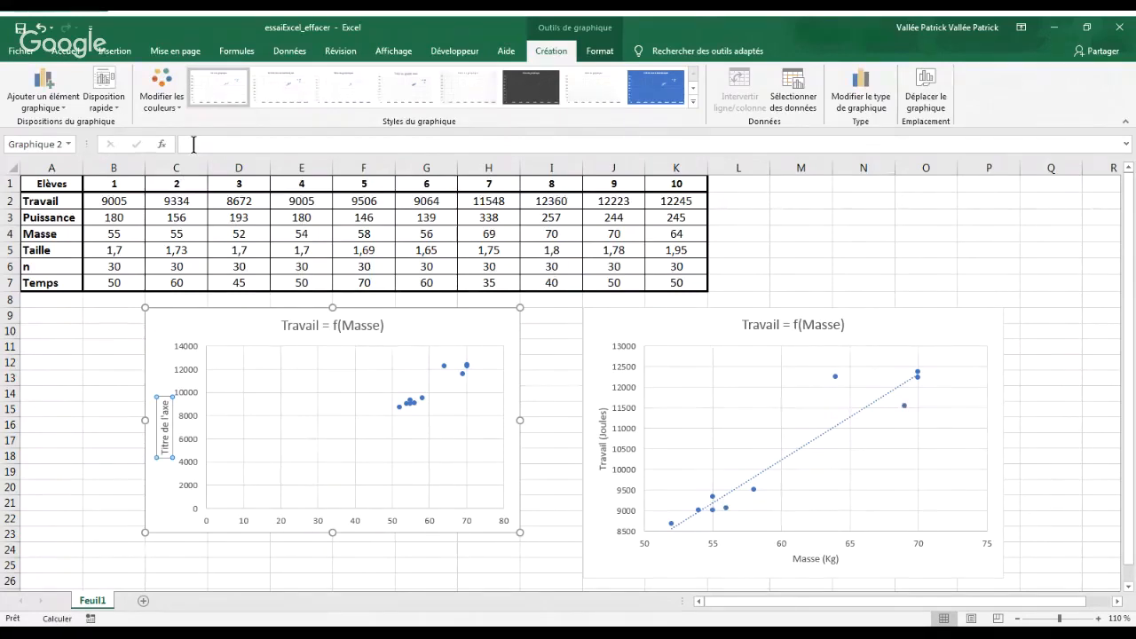
{"action": "type", "text": "Tra"}
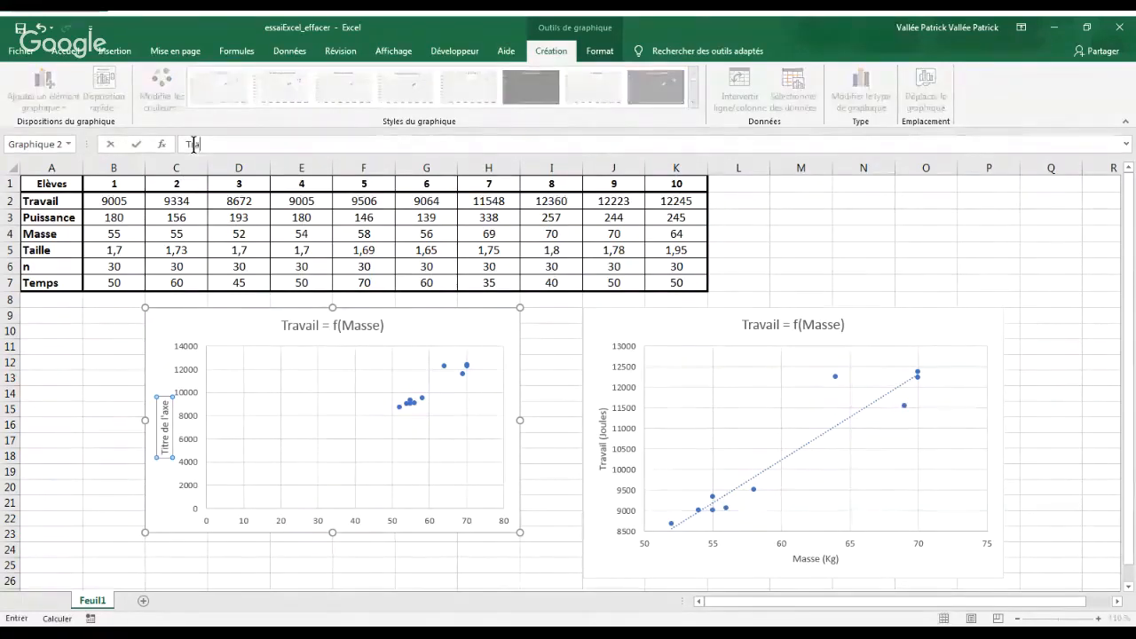
{"action": "type", "text": "vail"}
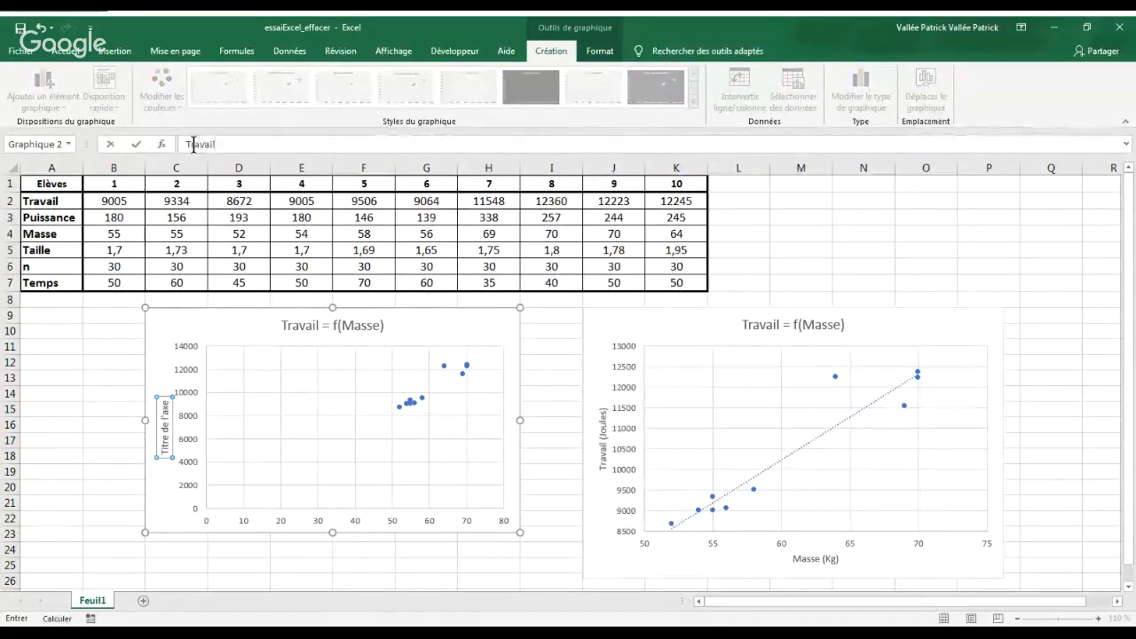
{"action": "type", "text": " (Joules)"}
{"action": "left_click", "coordinate": [106, 379]}
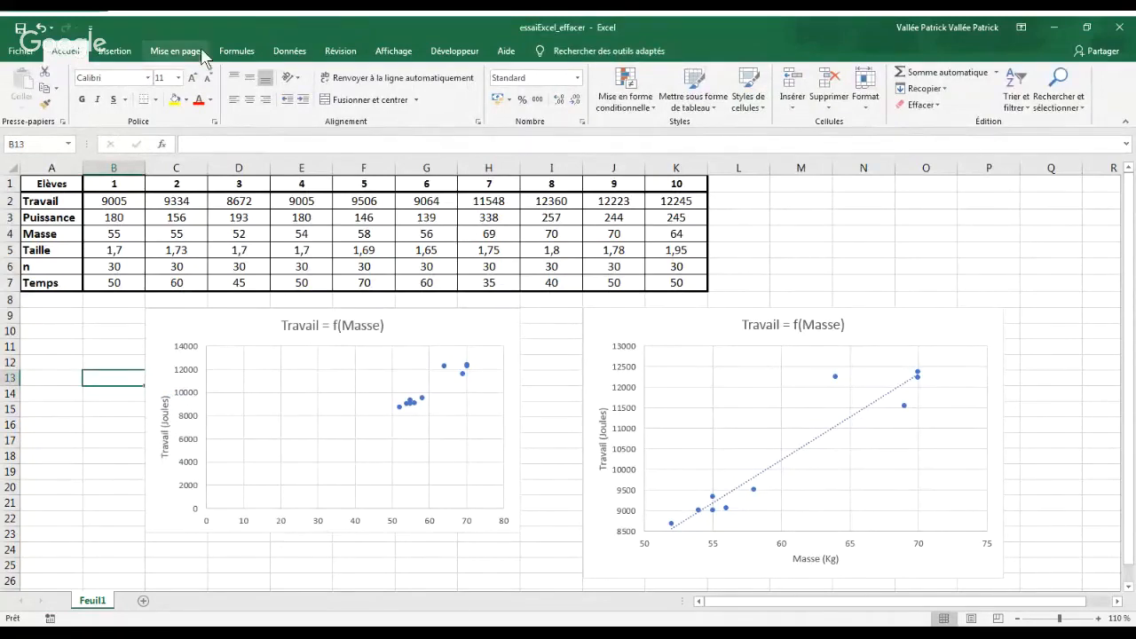
Add a horizontal axis title reading "Masse (Kg)" to the new scatter chart.
{"action": "left_click", "coordinate": [298, 520]}
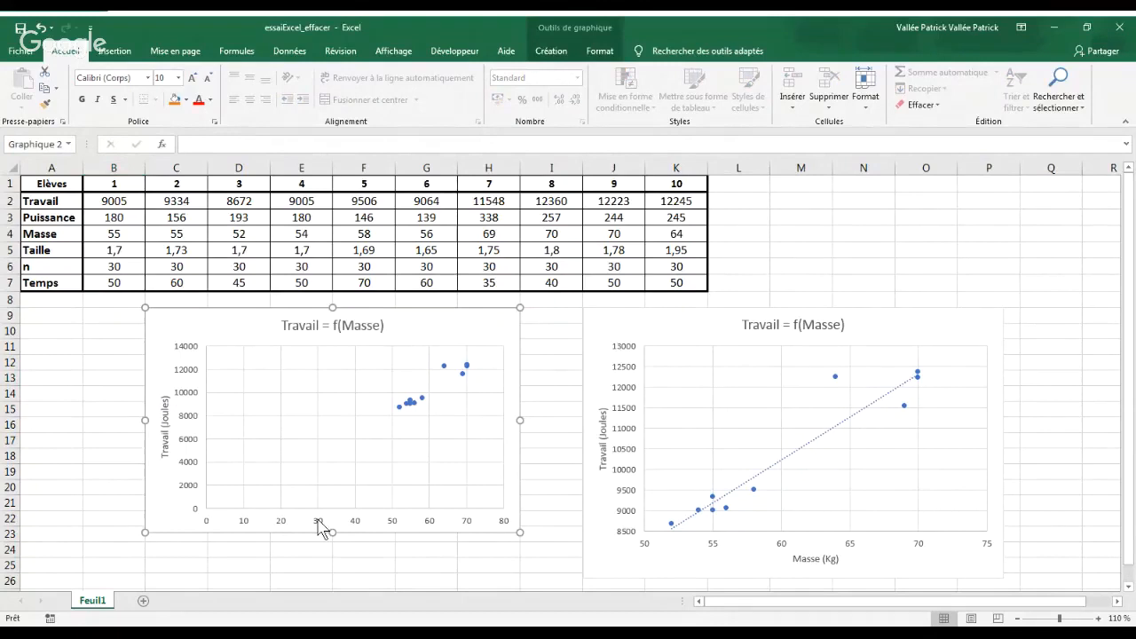
{"action": "left_click", "coordinate": [319, 524]}
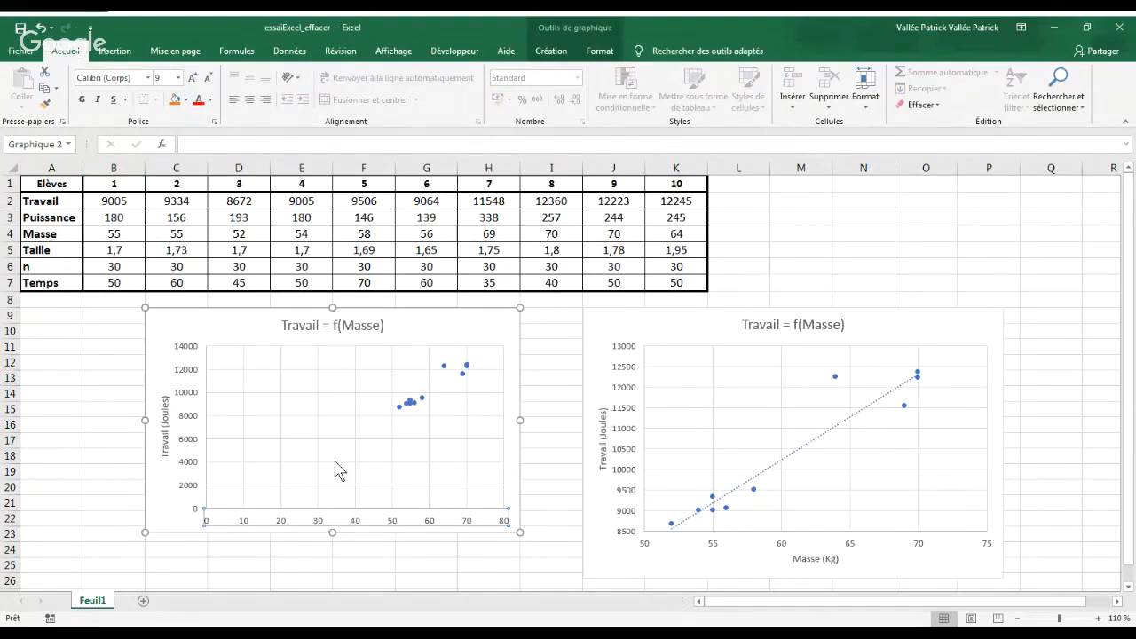
{"action": "left_click", "coordinate": [550, 53]}
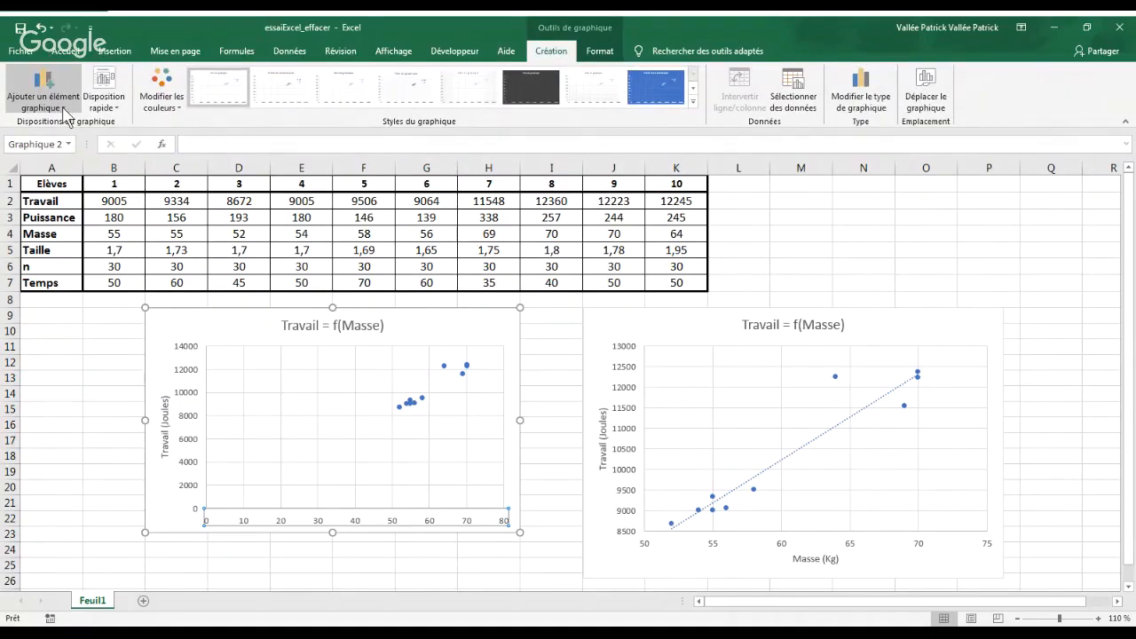
{"action": "left_click", "coordinate": [64, 108]}
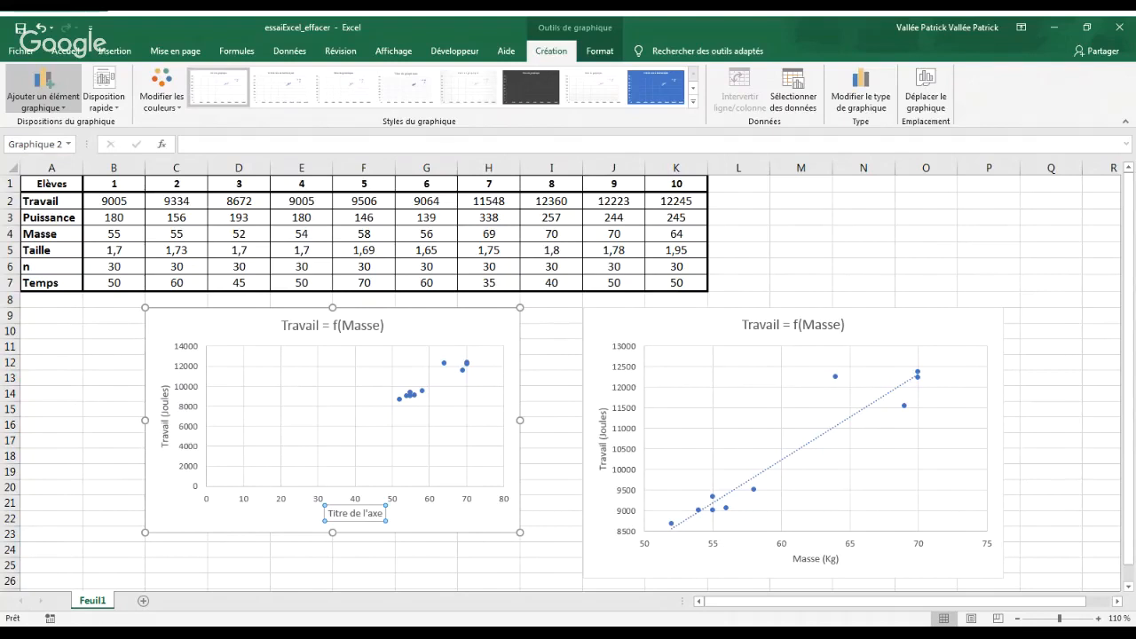
{"action": "left_click", "coordinate": [183, 149]}
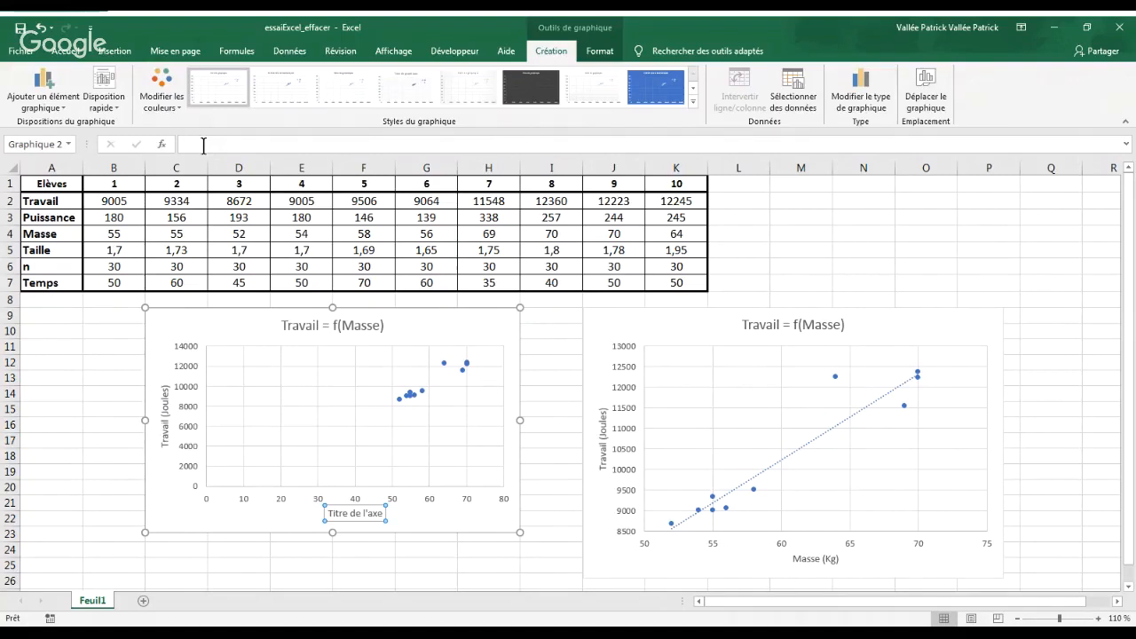
{"action": "type", "text": "Masse ("}
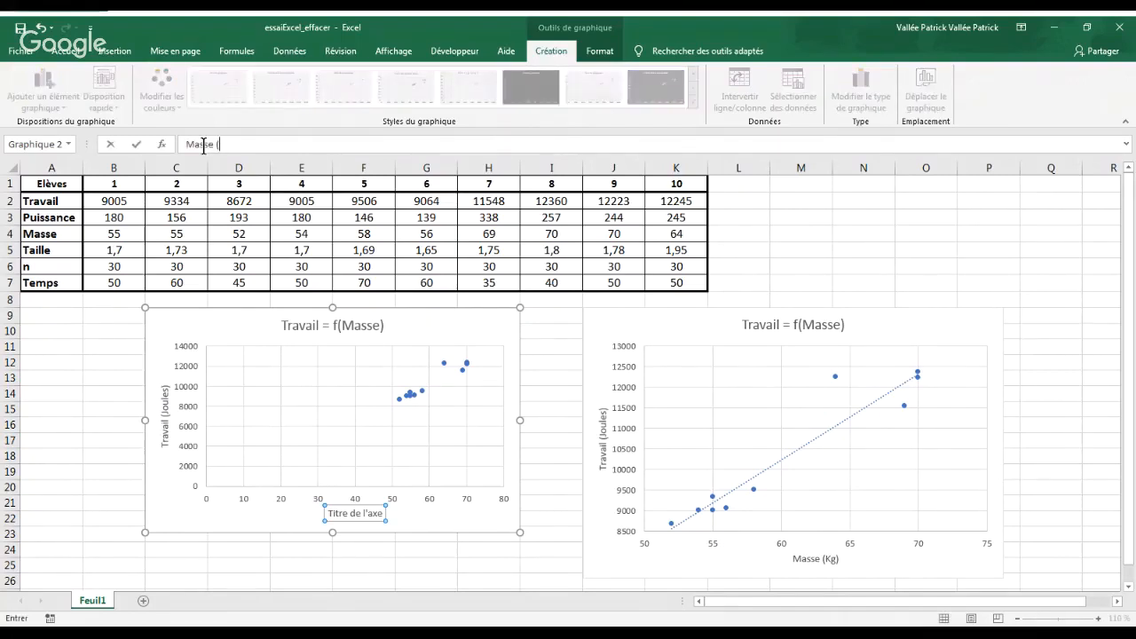
{"action": "type", "text": "Kg)"}
{"action": "left_click", "coordinate": [97, 408]}
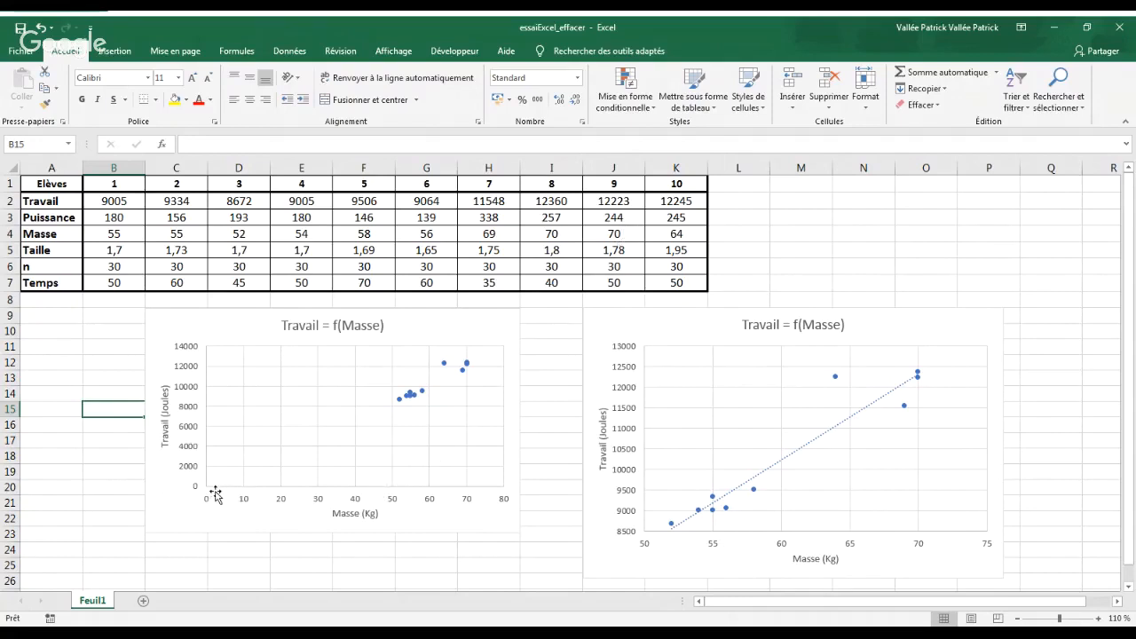
Open the formatting options of the new chart's horizontal axis and set its minimum bound to 45.
{"action": "left_click", "coordinate": [320, 502]}
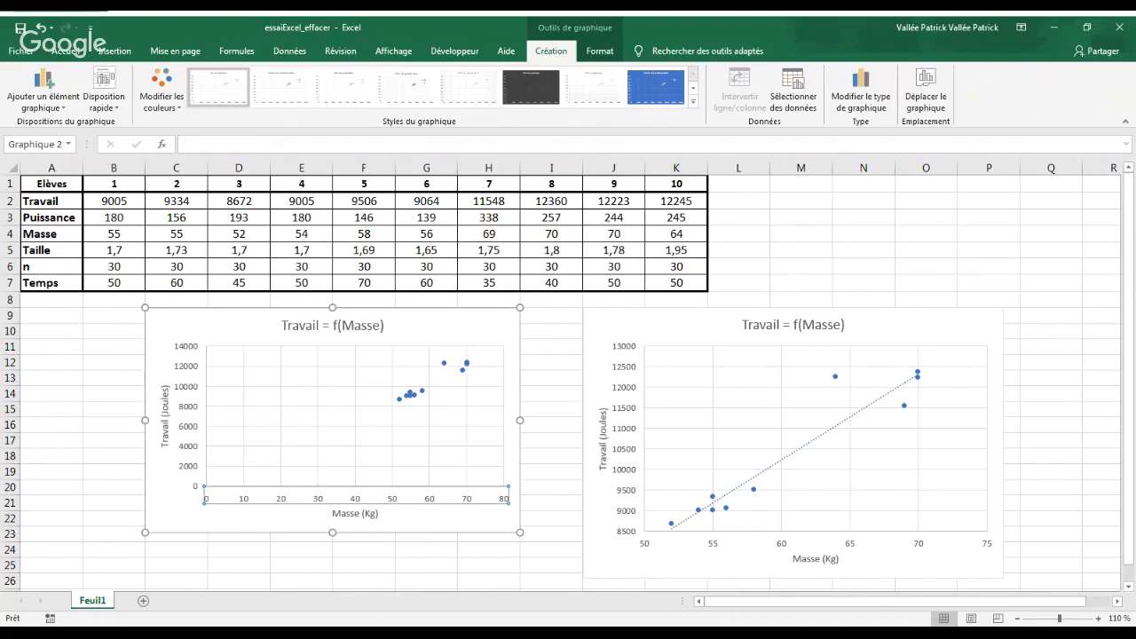
{"action": "double_click", "coordinate": [358, 496]}
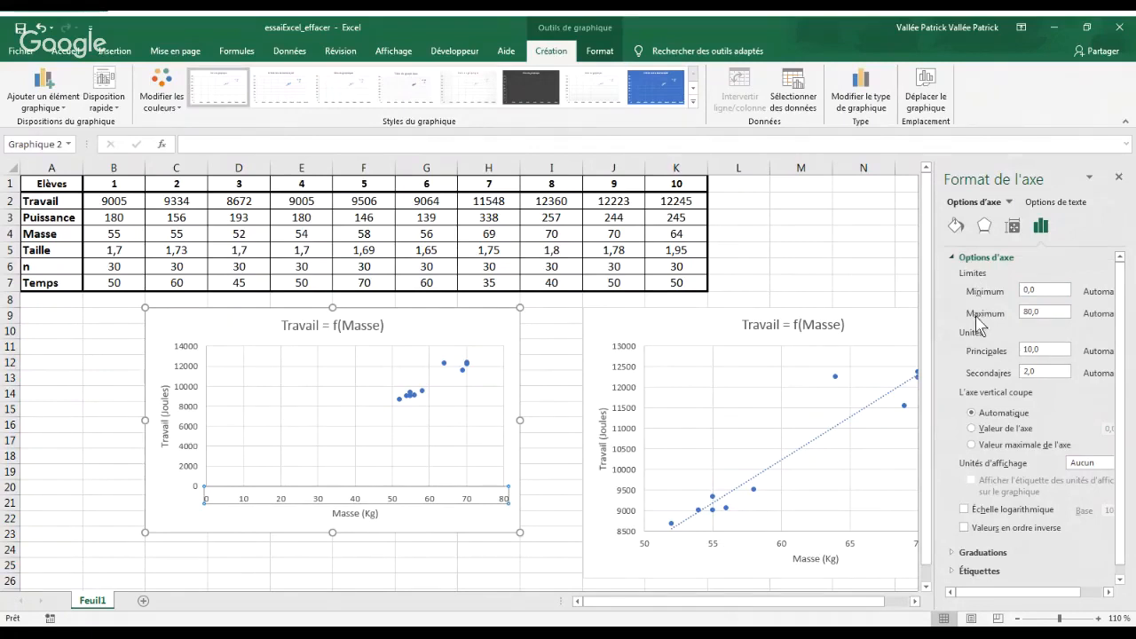
{"action": "left_click", "coordinate": [1036, 290]}
{"action": "key", "text": "BackSpace"}
{"action": "key", "text": "BackSpace"}
{"action": "key", "text": "BackSpace"}
{"action": "type", "text": "45"}
{"action": "left_click", "coordinate": [557, 433]}
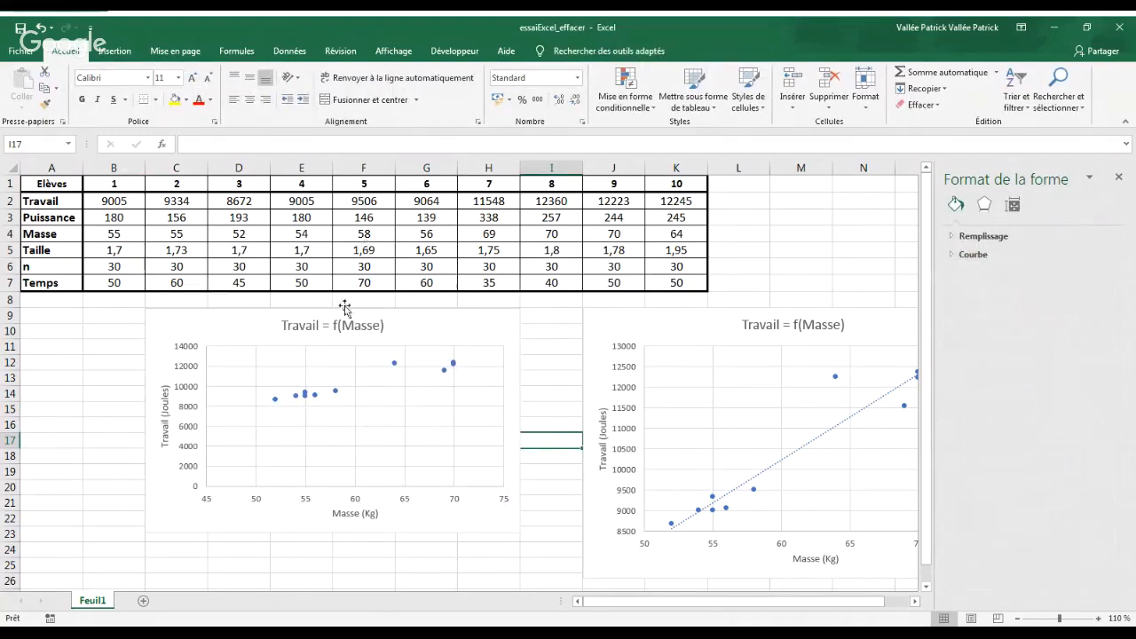
Set the minimum bound of the new chart's horizontal Masse axis to 50.
{"action": "left_click", "coordinate": [358, 501]}
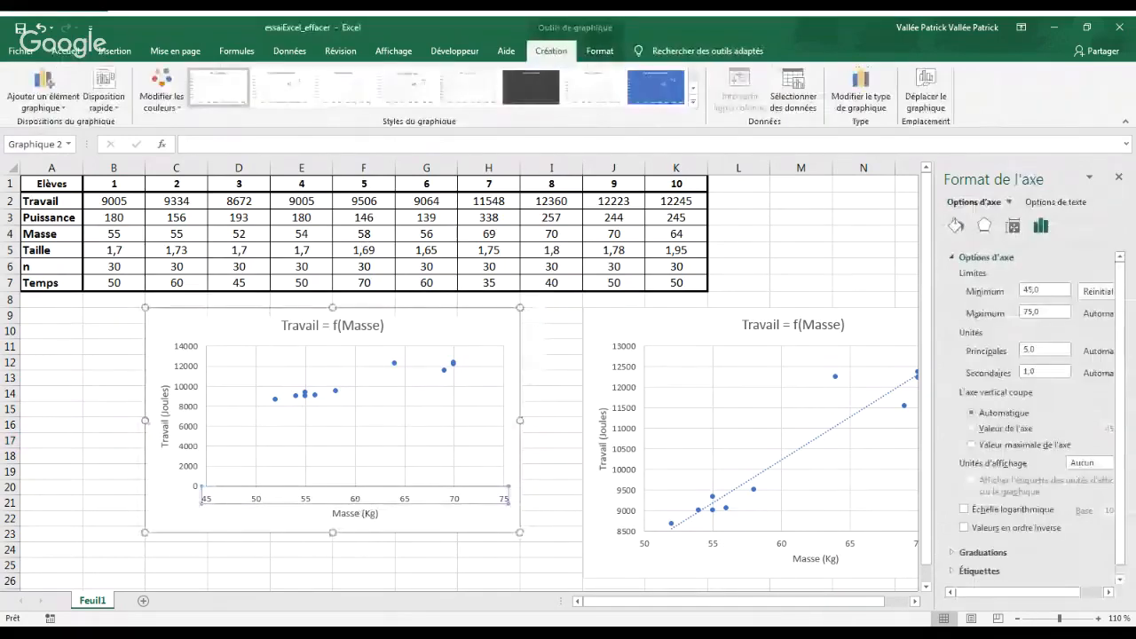
{"action": "left_click", "coordinate": [1045, 288]}
{"action": "key", "text": "BackSpace"}
{"action": "key", "text": "BackSpace"}
{"action": "key", "text": "BackSpace"}
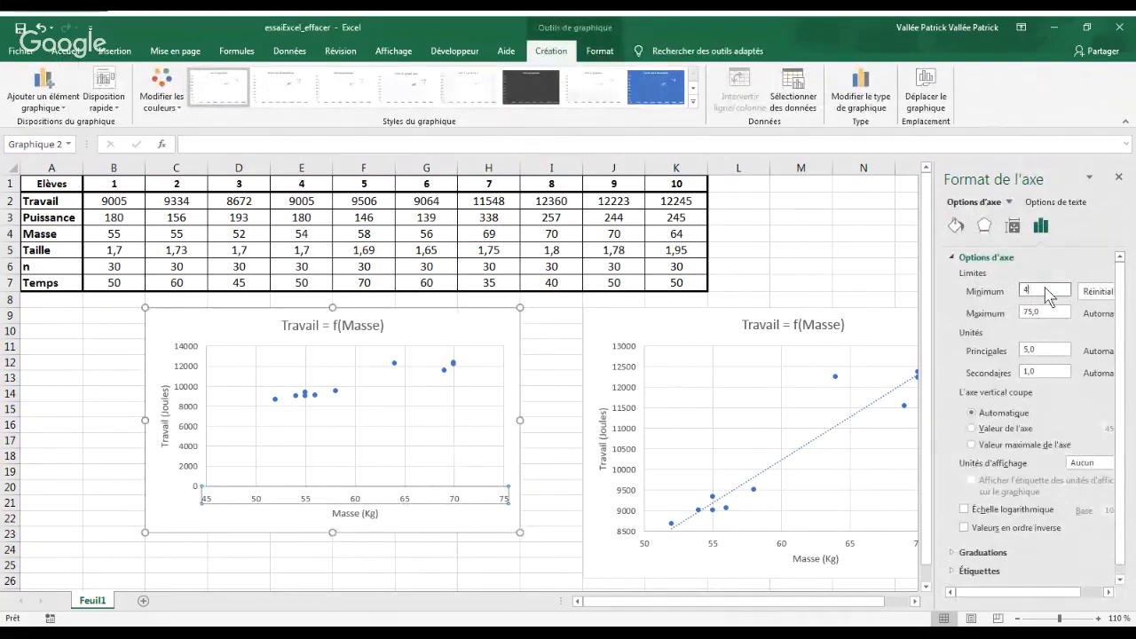
{"action": "key", "text": "BackSpace"}
{"action": "type", "text": "50"}
{"action": "left_click", "coordinate": [553, 431]}
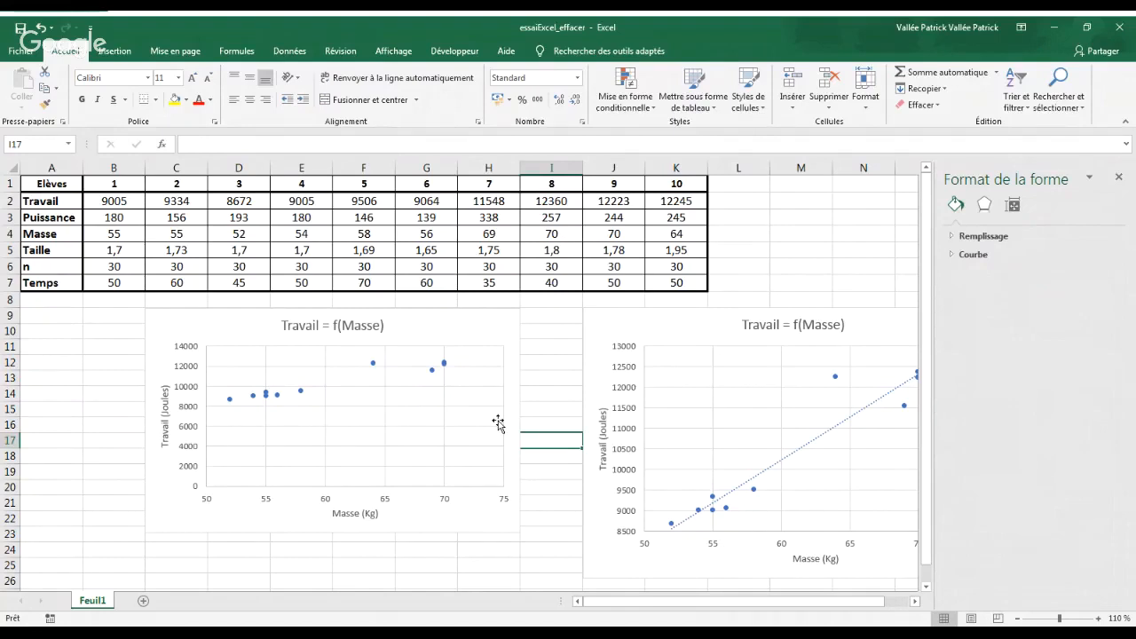
Set the minimum bound of the new chart's vertical Travail axis to 8500.
{"action": "left_click", "coordinate": [189, 413]}
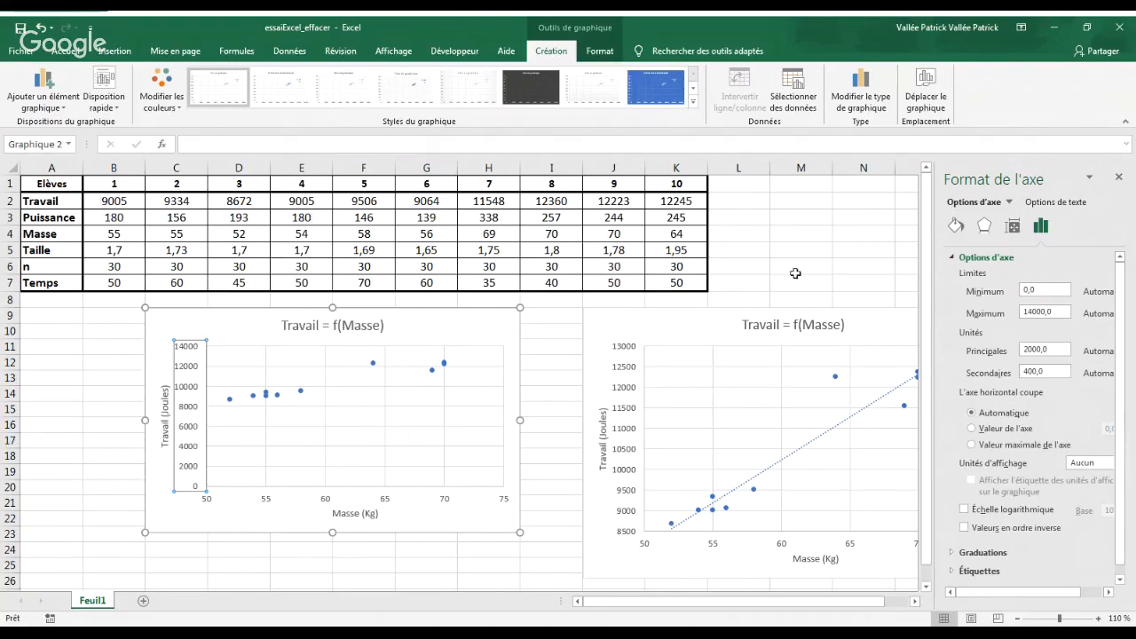
{"action": "left_click", "coordinate": [1036, 286]}
{"action": "key", "text": "BackSpace"}
{"action": "key", "text": "BackSpace"}
{"action": "key", "text": "BackSpace"}
{"action": "type", "text": "8500"}
{"action": "left_click", "coordinate": [553, 468]}
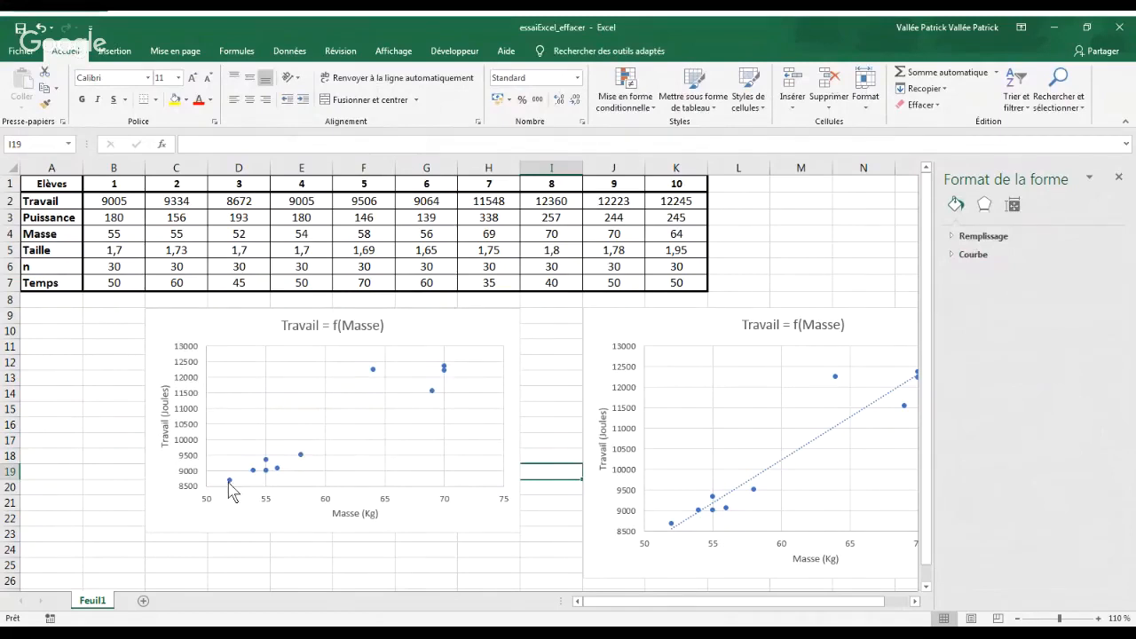
Set the minimum bound of the new chart's vertical Travail axis to 8000 and close the axis formatting options.
{"action": "left_click", "coordinate": [189, 420]}
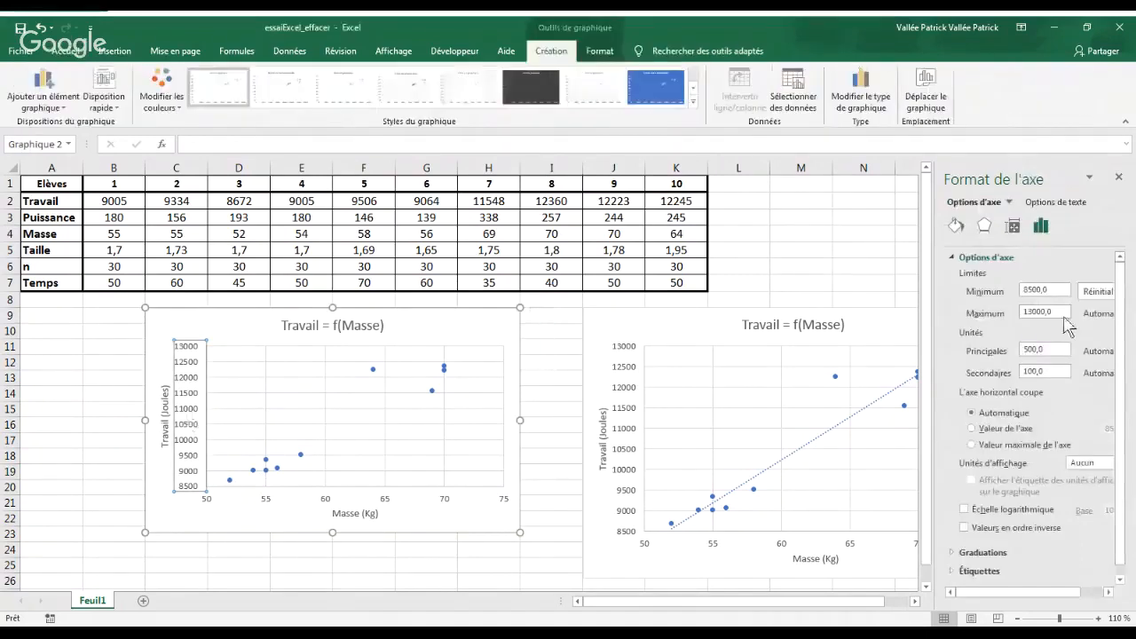
{"action": "left_click", "coordinate": [1053, 291]}
{"action": "key", "text": "BackSpace"}
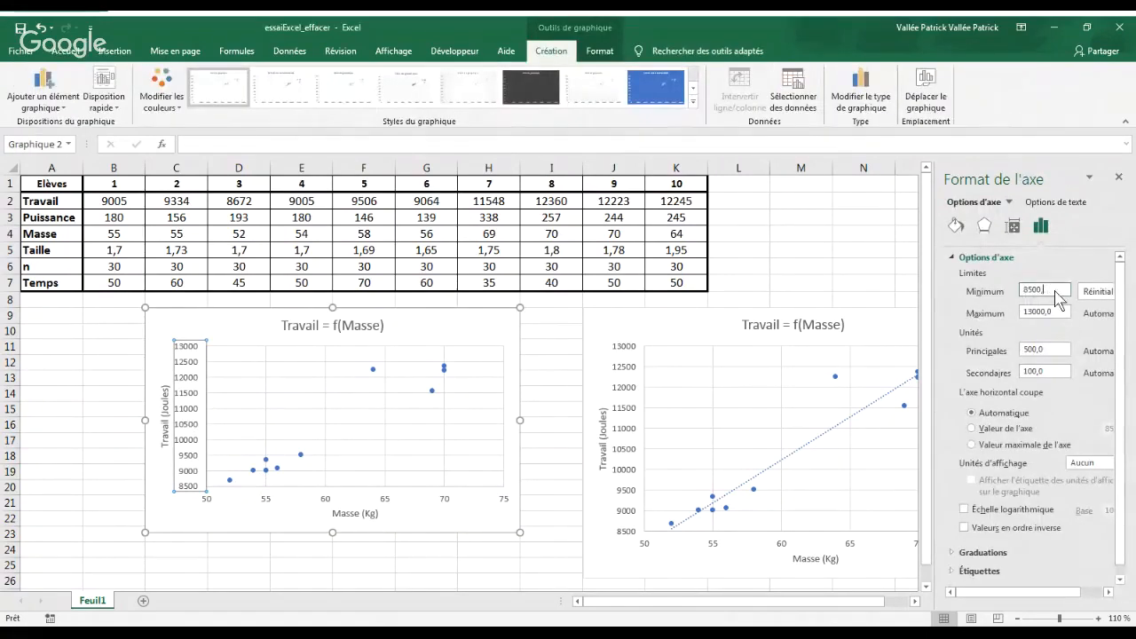
{"action": "key", "text": "BackSpace"}
{"action": "key", "text": "BackSpace"}
{"action": "key", "text": "BackSpace"}
{"action": "key", "text": "BackSpace"}
{"action": "key", "text": "BackSpace"}
{"action": "type", "text": "8000"}
{"action": "left_click", "coordinate": [558, 482]}
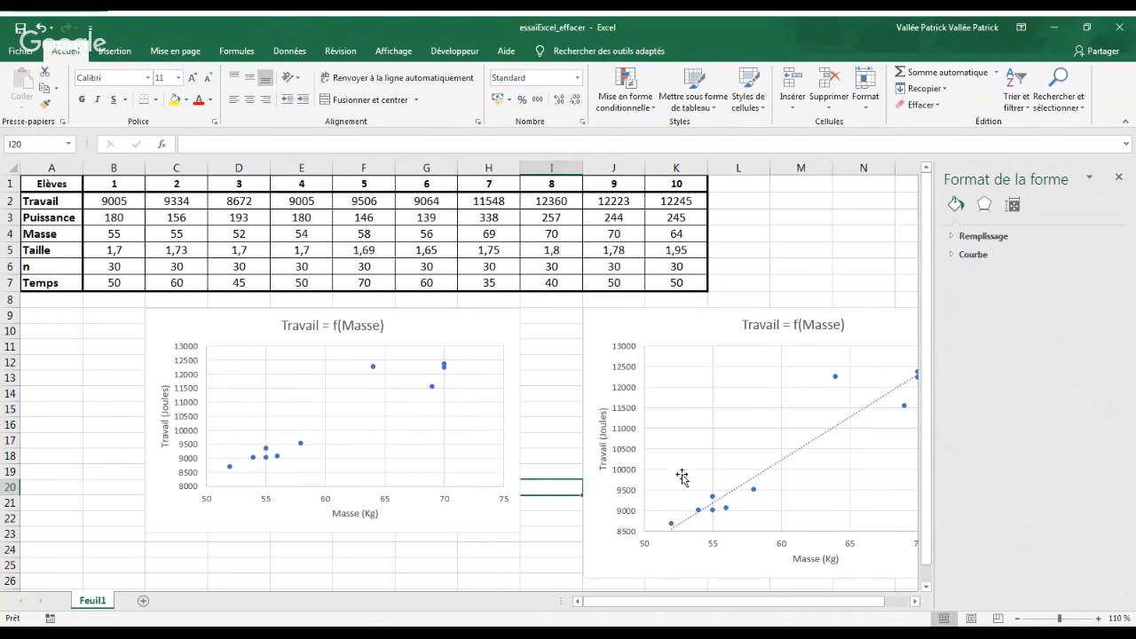
{"action": "left_click", "coordinate": [1117, 177]}
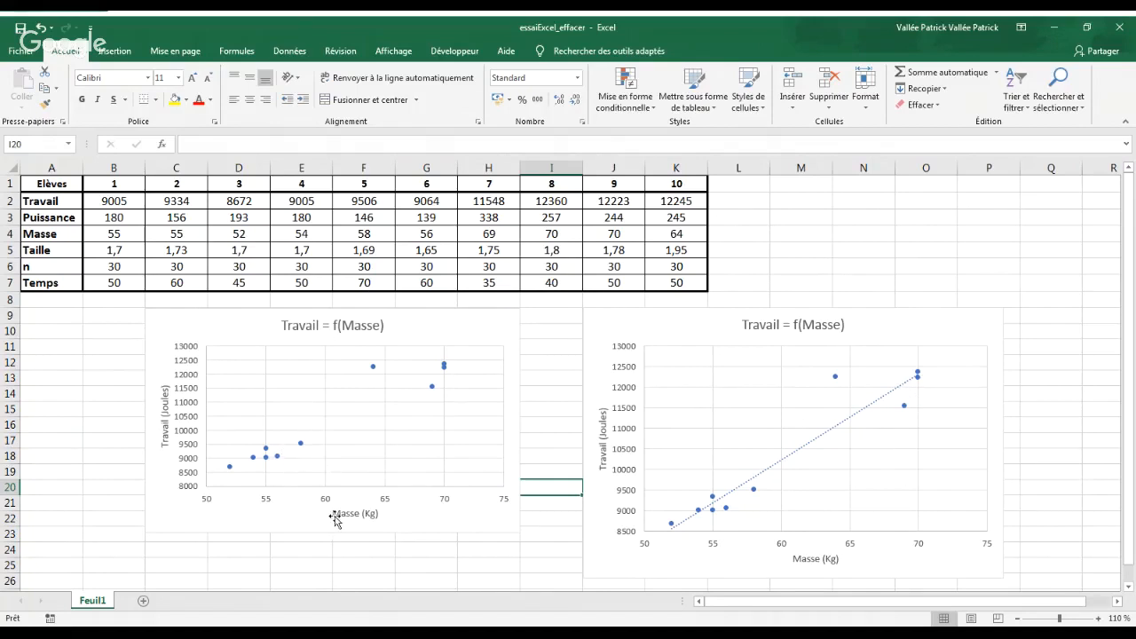
Add a linear trendline to the new chart's data points and close its formatting options.
{"action": "left_click", "coordinate": [300, 444]}
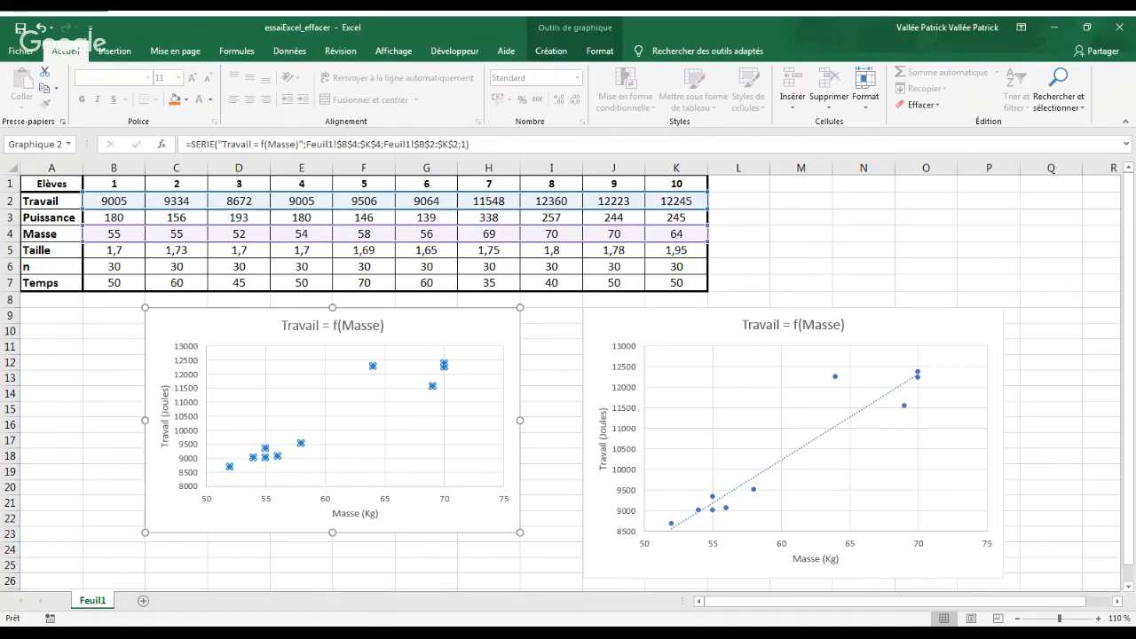
{"action": "left_click", "coordinate": [362, 558]}
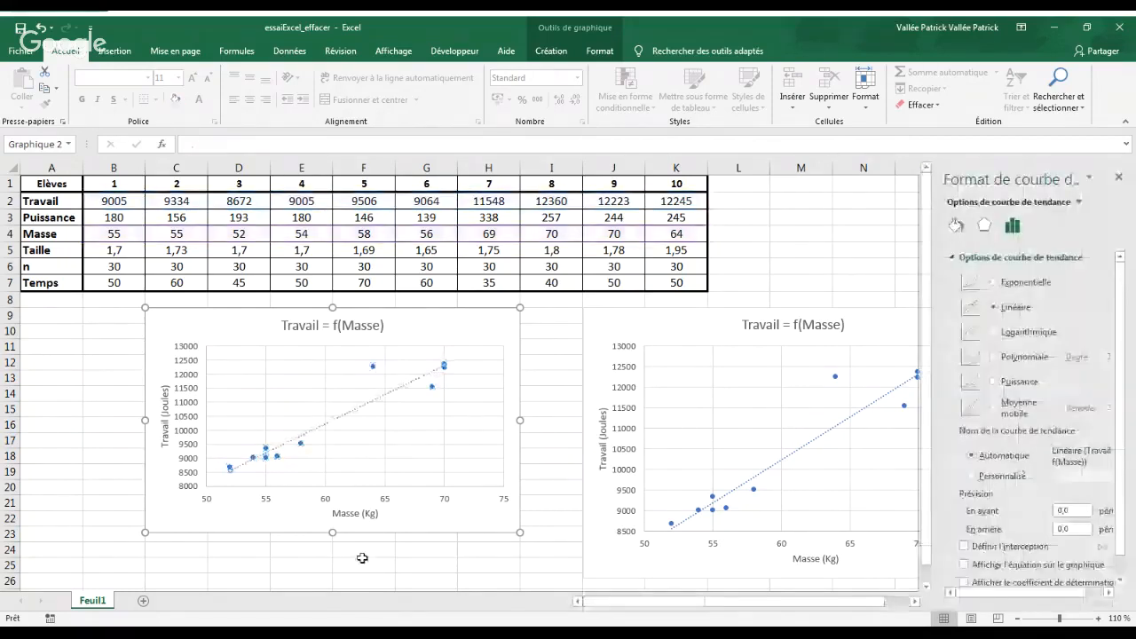
{"action": "left_click", "coordinate": [362, 561]}
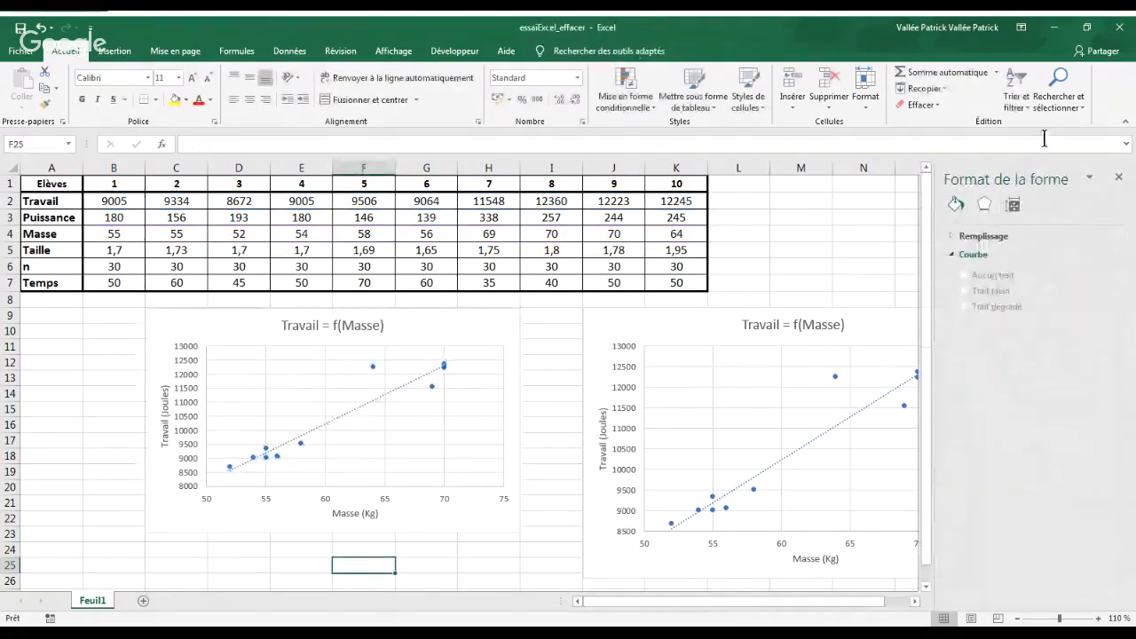
{"action": "left_click", "coordinate": [1118, 177]}
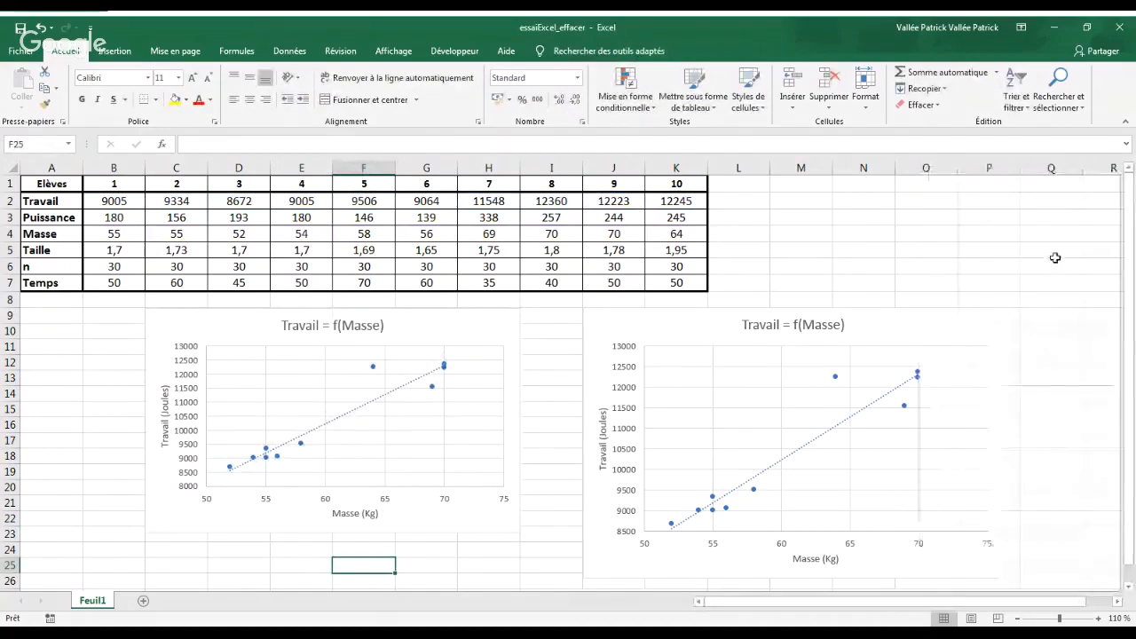